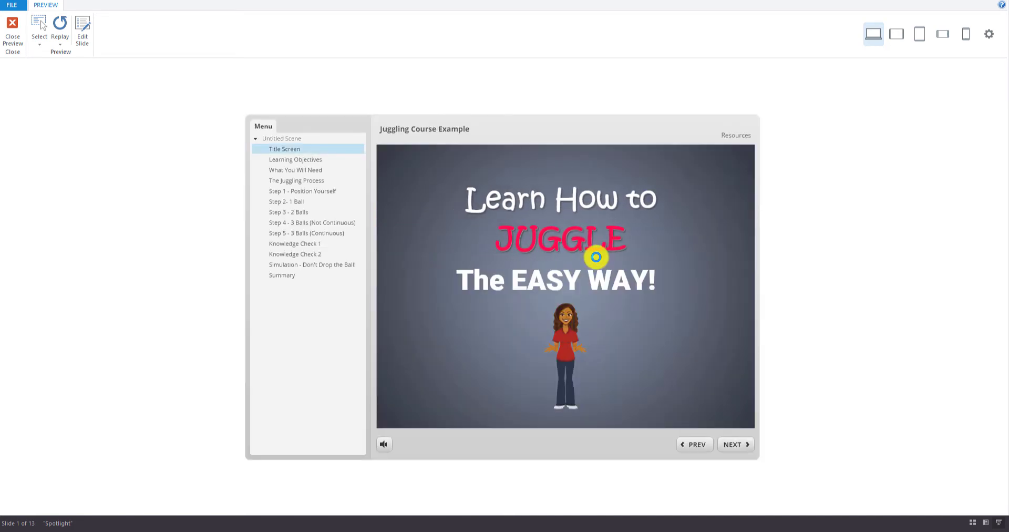
Add a line motion path to the "The EASY WAY!" text box and set its direction to Left
left_click(5, 22)
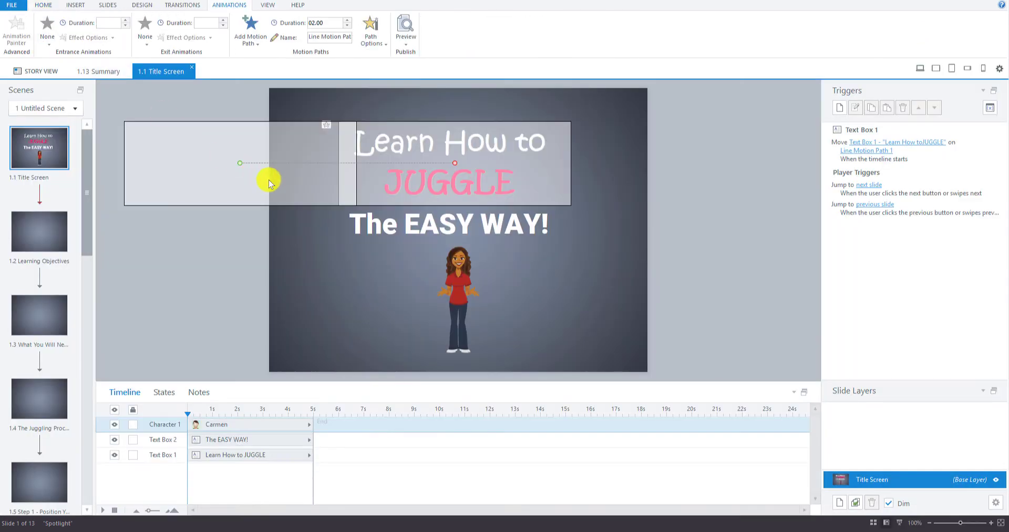
left_click(469, 226)
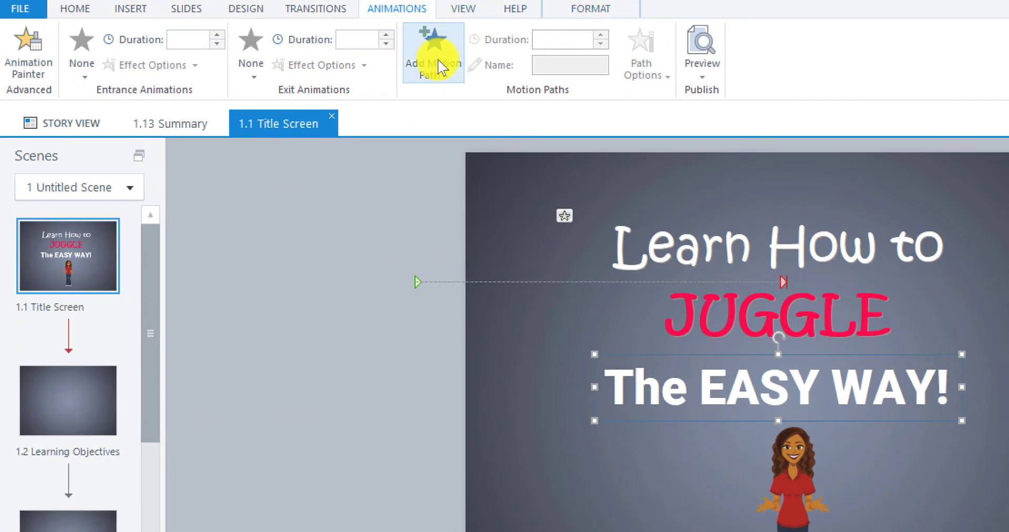
left_click(451, 78)
left_click(448, 128)
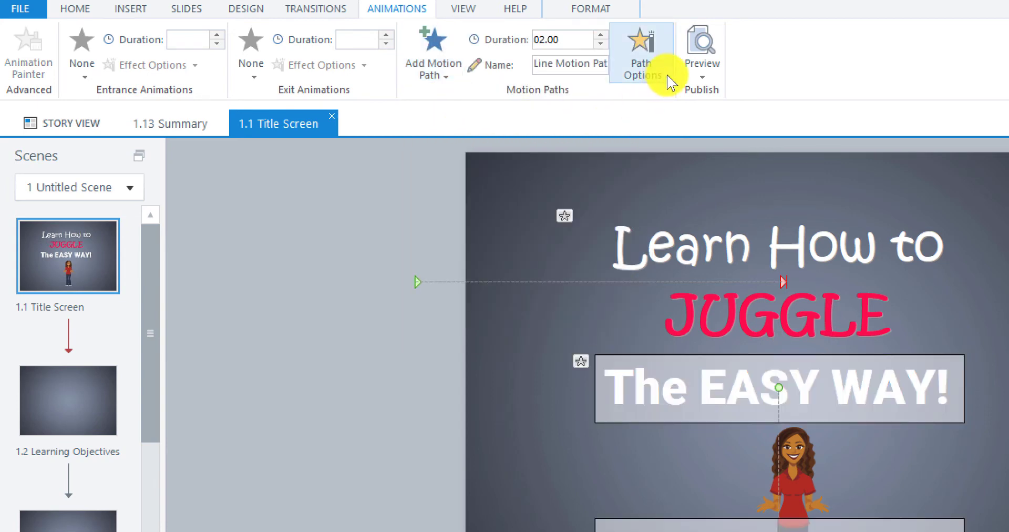
left_click(668, 75)
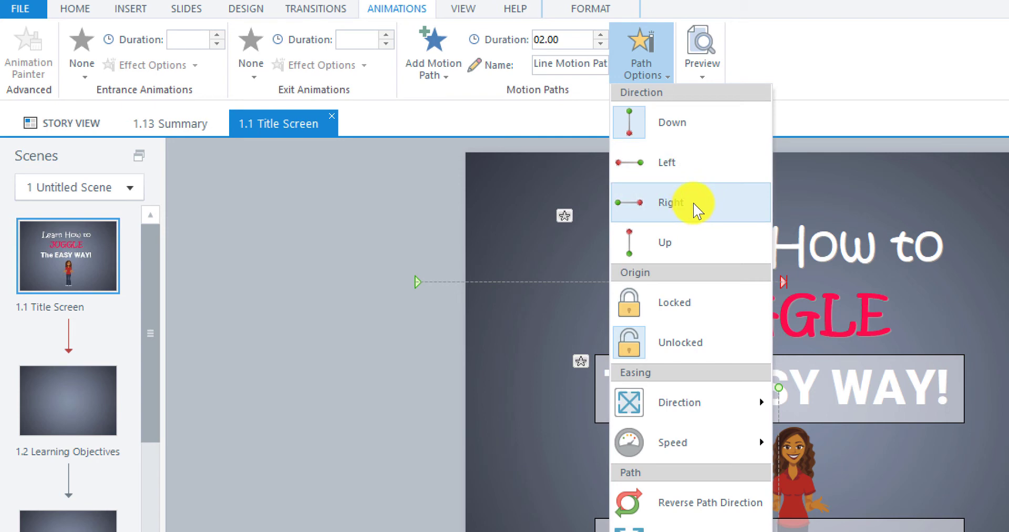
left_click(692, 163)
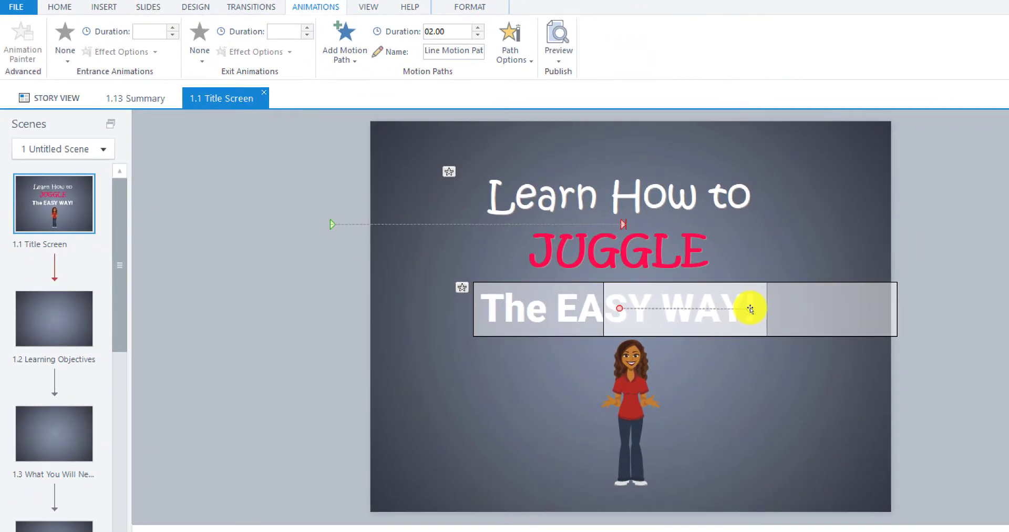
Move the start of the "The EASY WAY!" motion path beyond the slide's right edge and preview the slide
left_click_drag(750, 310, 961, 308)
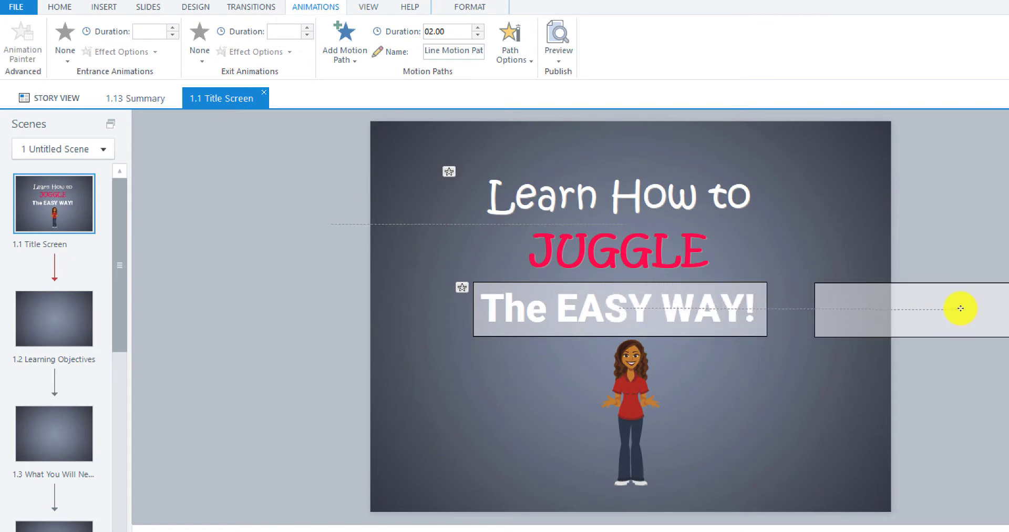
left_click(553, 30)
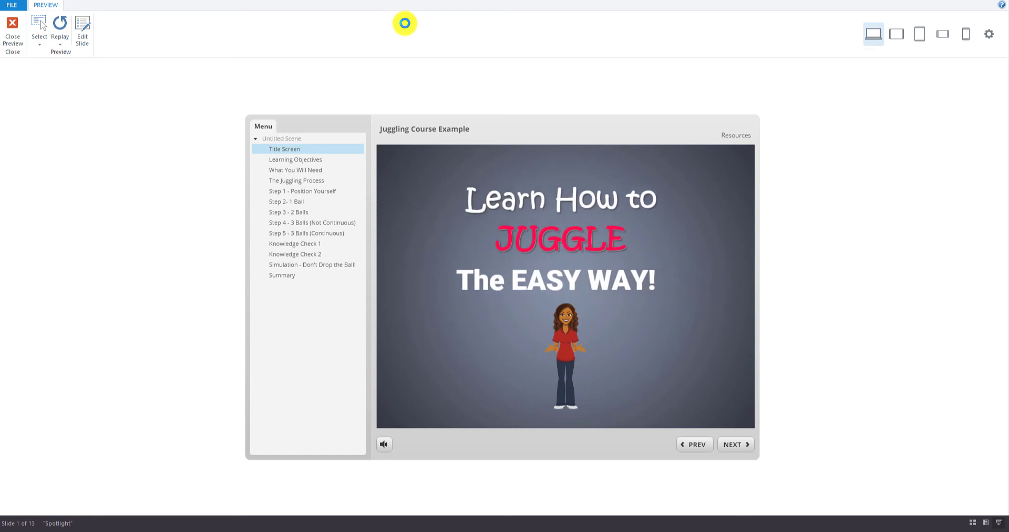
left_click(13, 26)
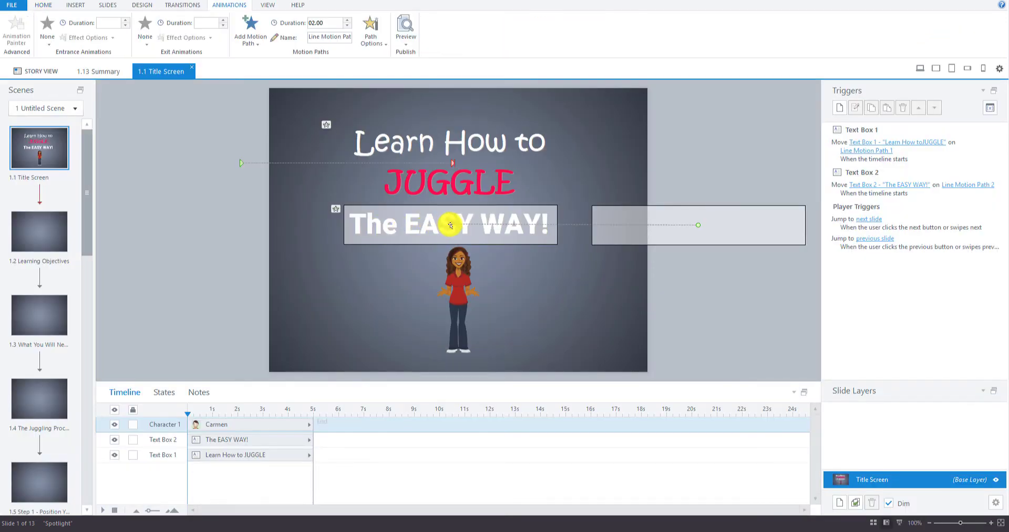
Shift the end point of the "The EASY WAY!" motion path slightly right on the slide and preview the result
left_click_drag(450, 225, 461, 224)
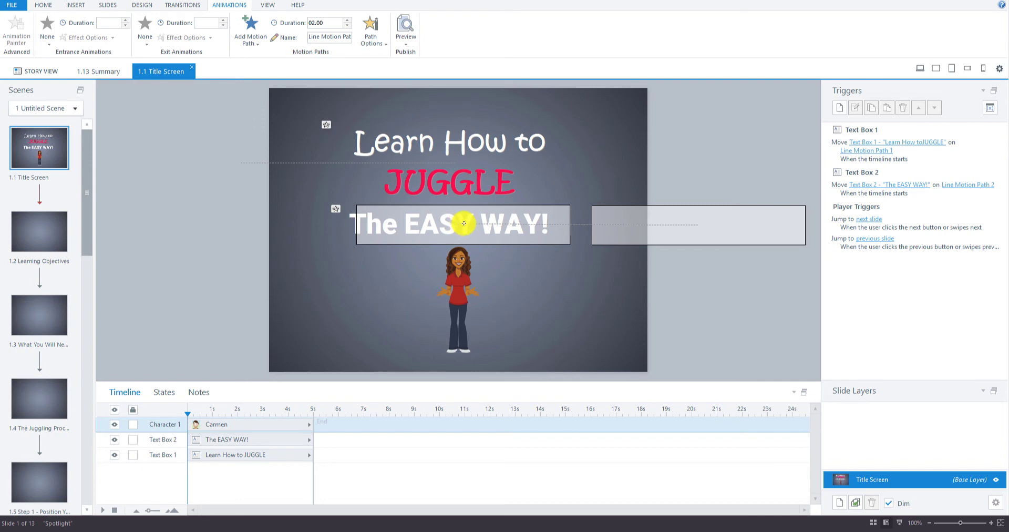
left_click_drag(464, 223, 457, 223)
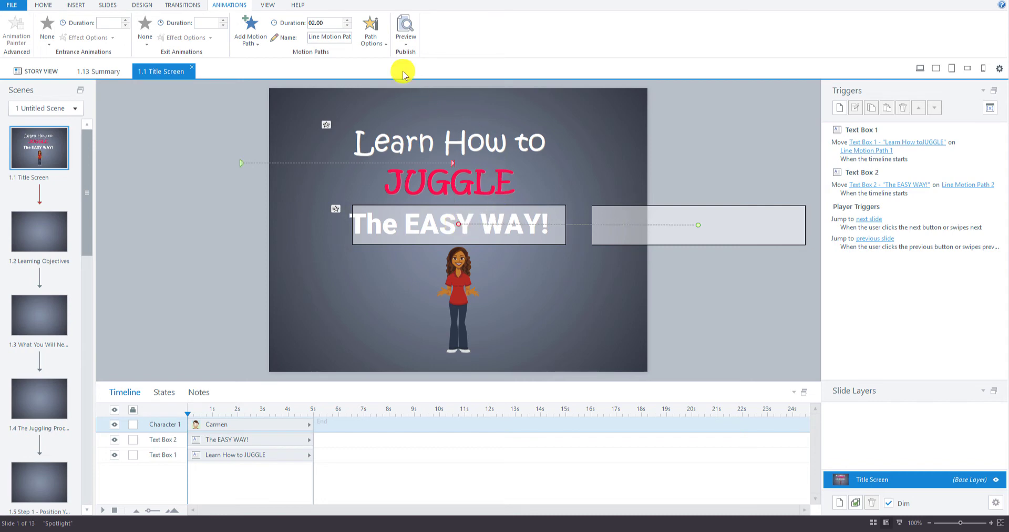
left_click(405, 26)
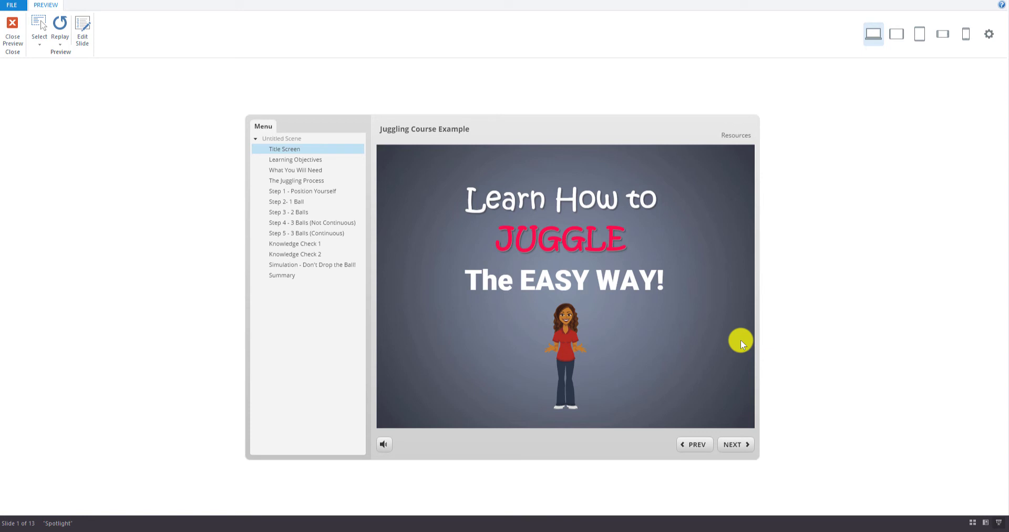
left_click(12, 29)
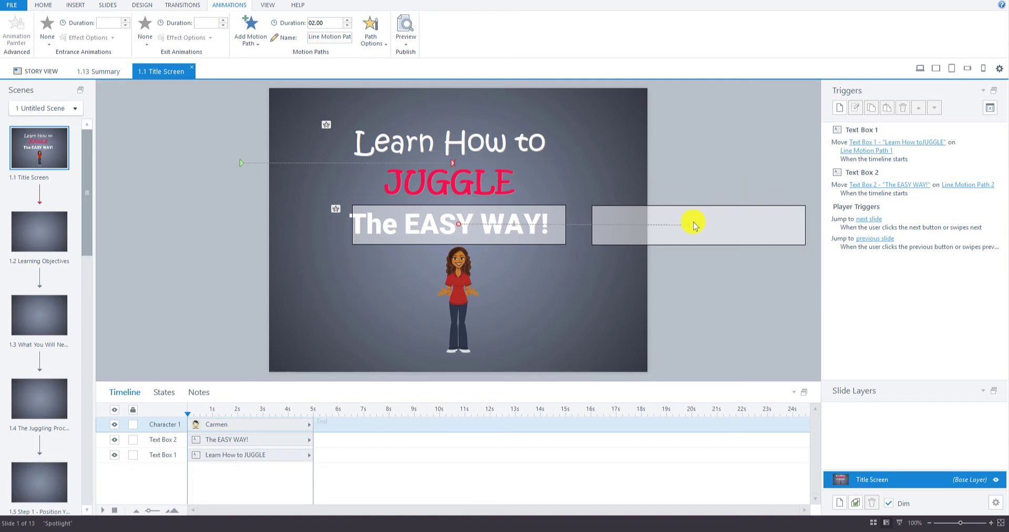
left_click(460, 276)
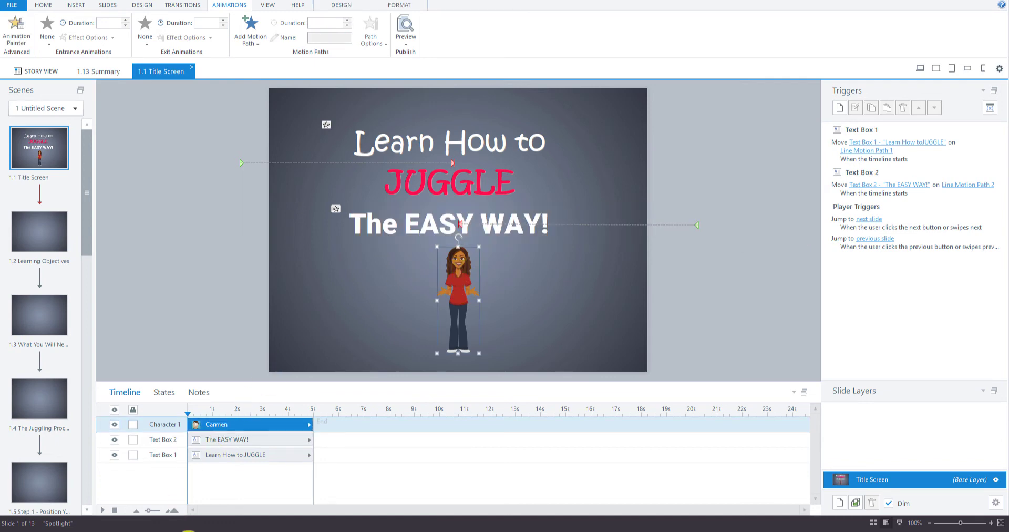
mouse_move(165, 514)
left_click(108, 496)
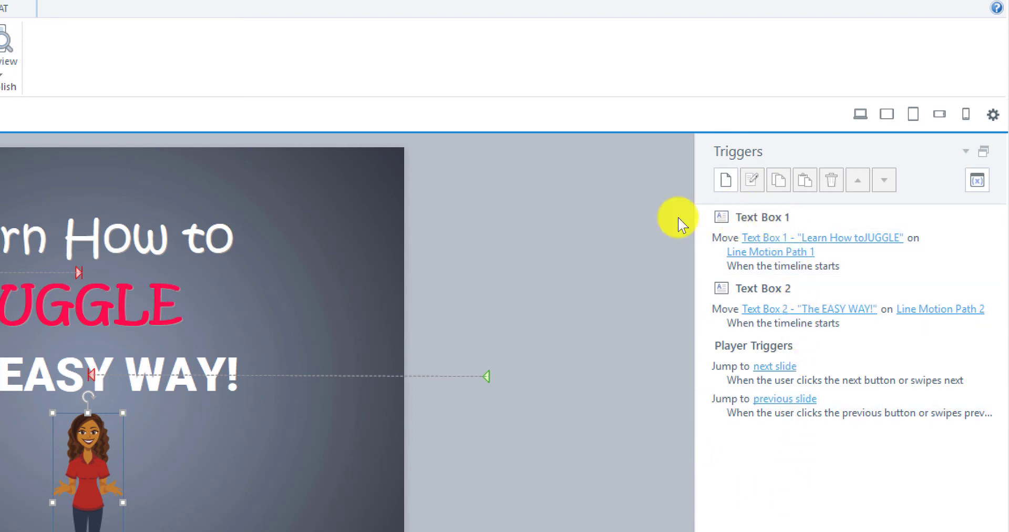
Examine the event options for the trigger that moves the "Learn How to JUGGLE" text box, leaving the trigger unedited
left_click(177, 241)
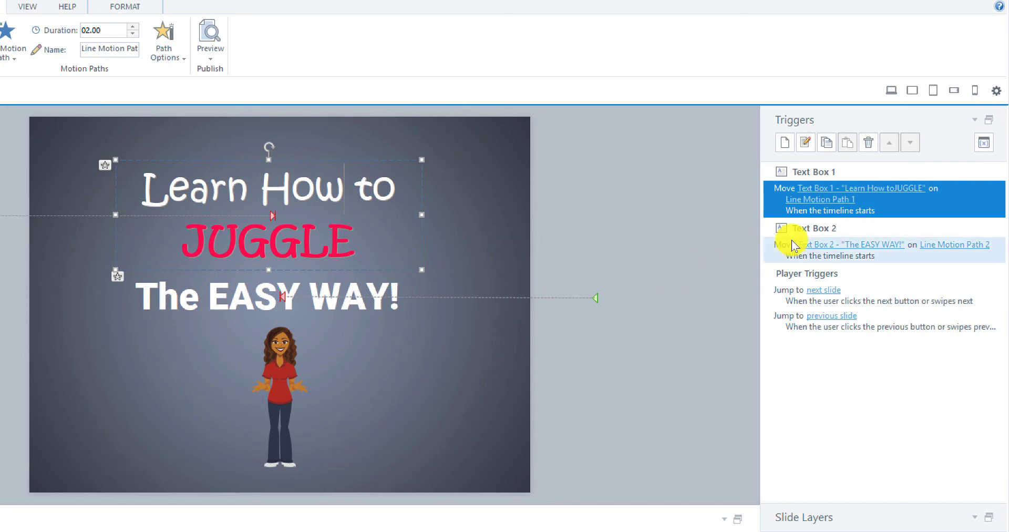
left_click(805, 142)
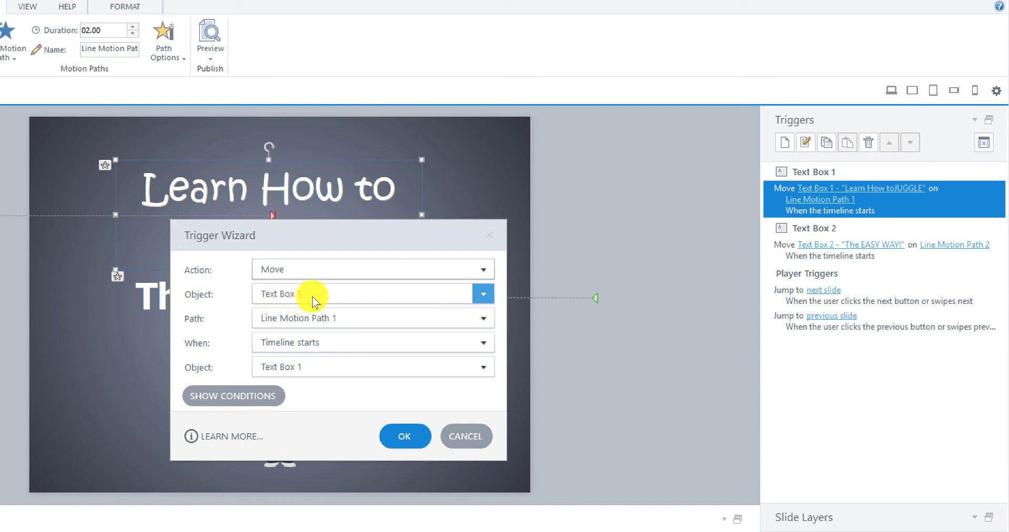
left_click(345, 342)
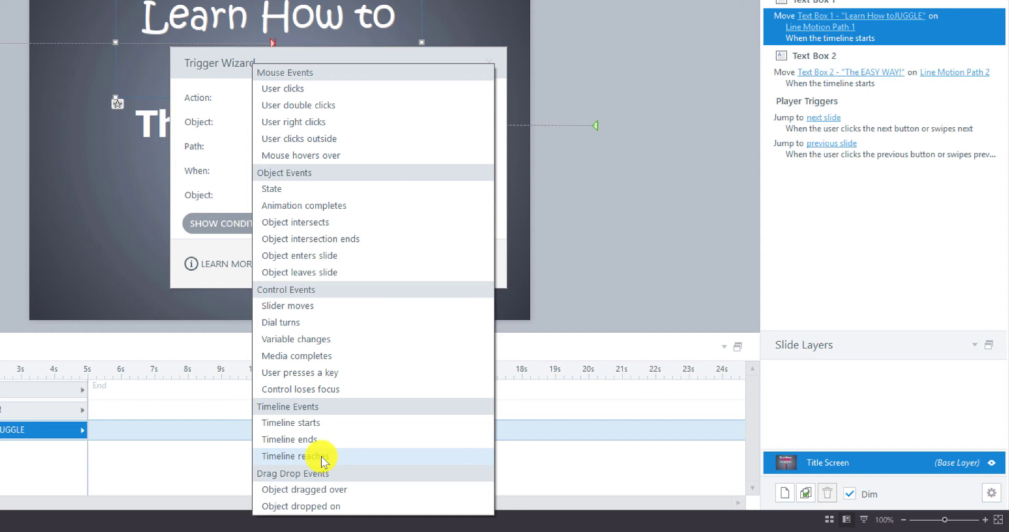
left_click(207, 283)
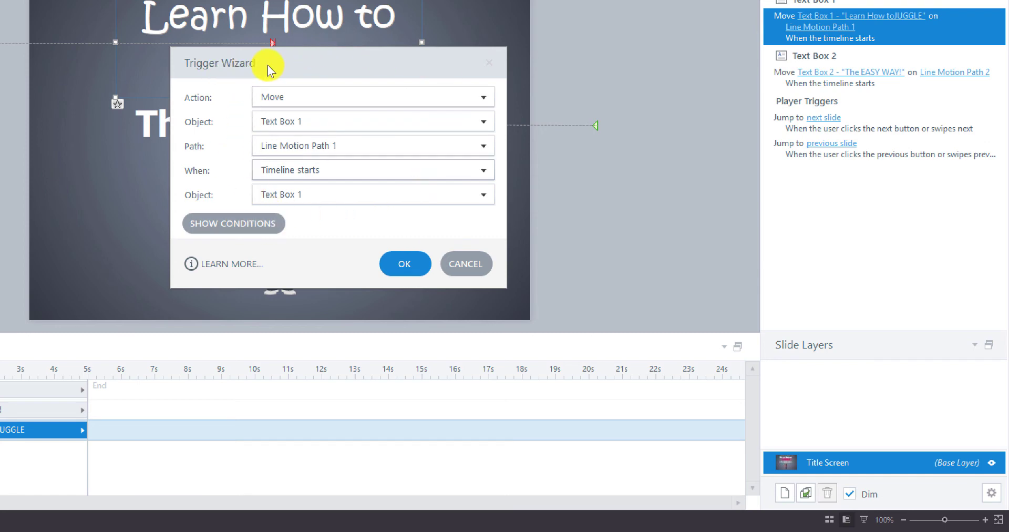
left_click(472, 267)
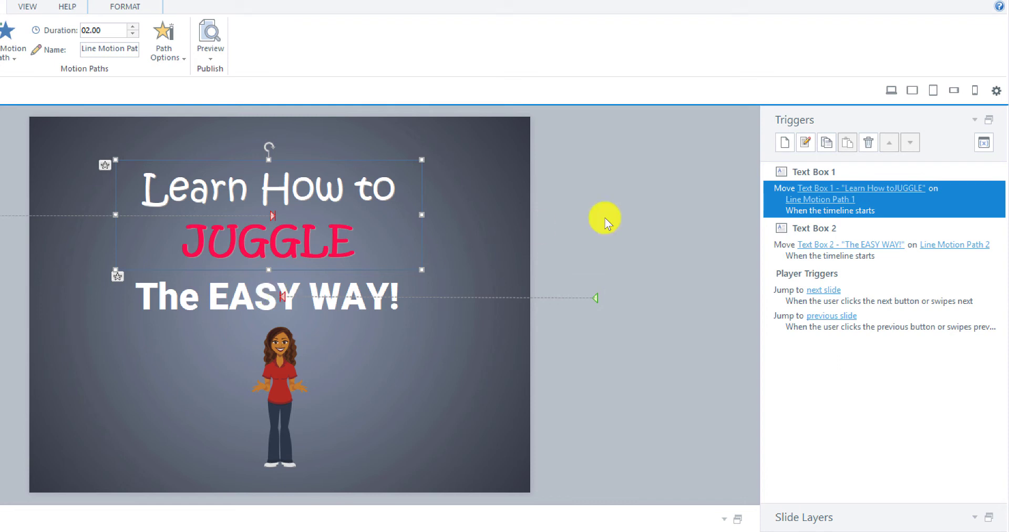
Apply the Zoom entrance animation to the female character and preview the slide
left_click(286, 384)
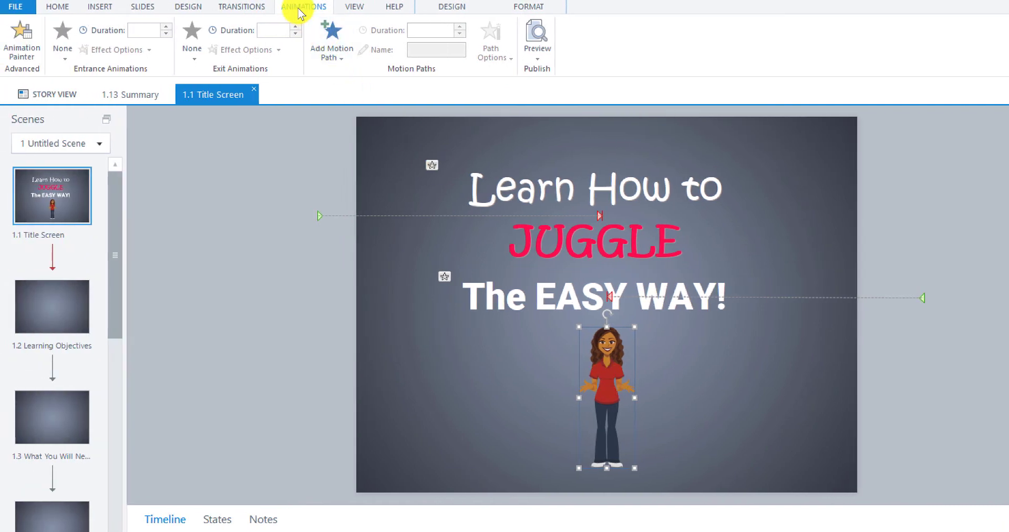
left_click(67, 57)
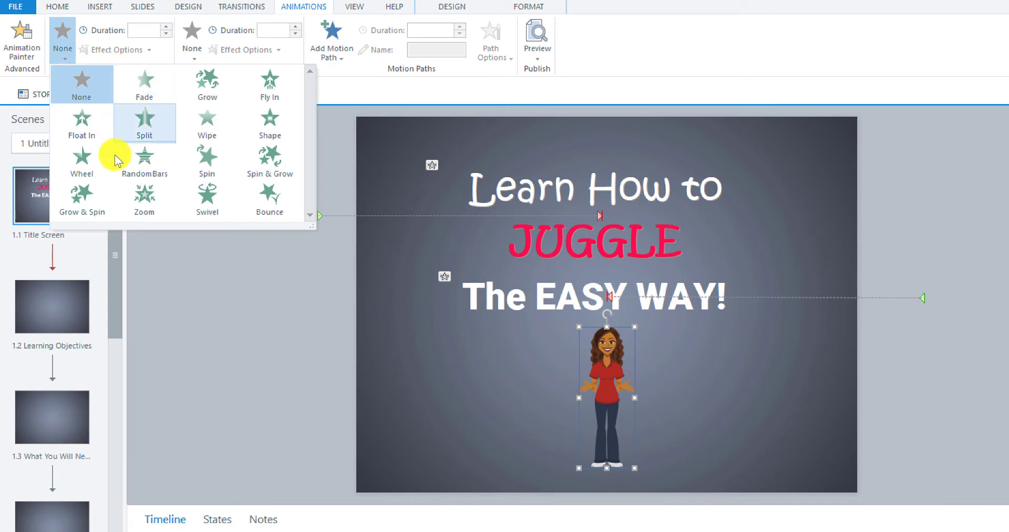
left_click(150, 201)
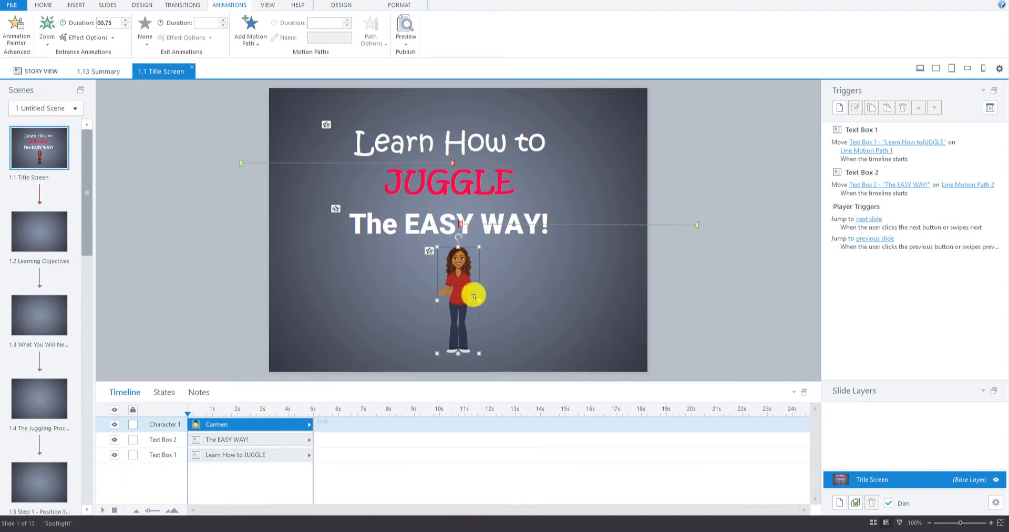
left_click(407, 26)
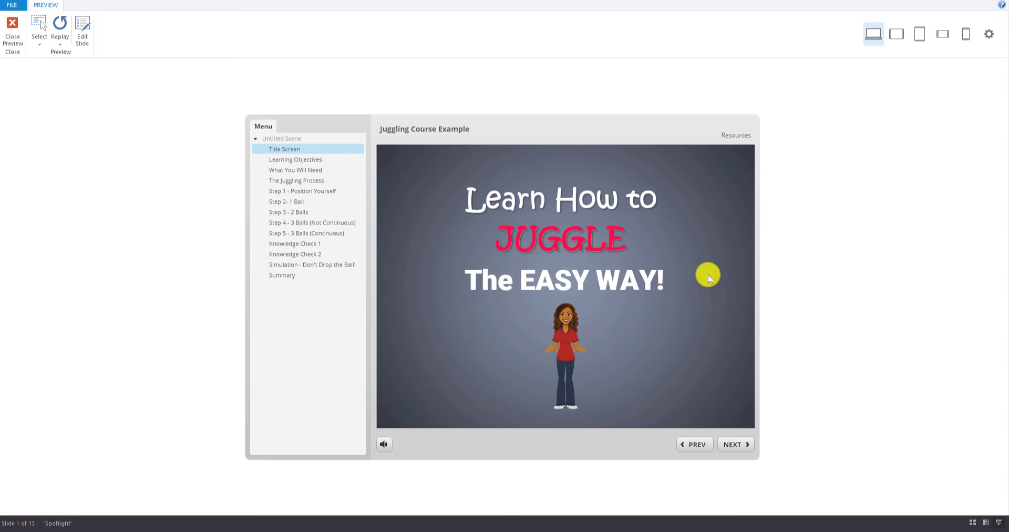
left_click(12, 22)
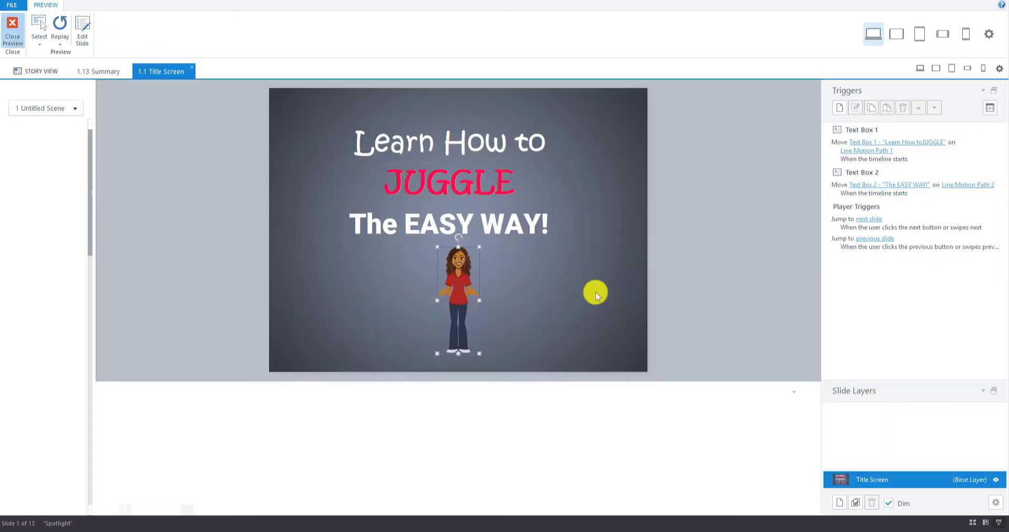
Draw a small oval to the right of the character and resize it into a ball shape
left_click(534, 328)
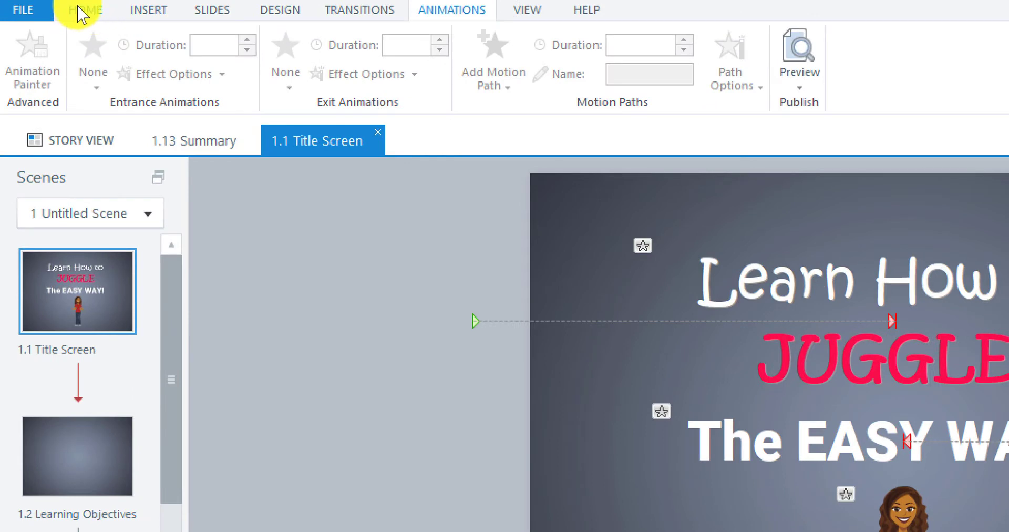
left_click(150, 14)
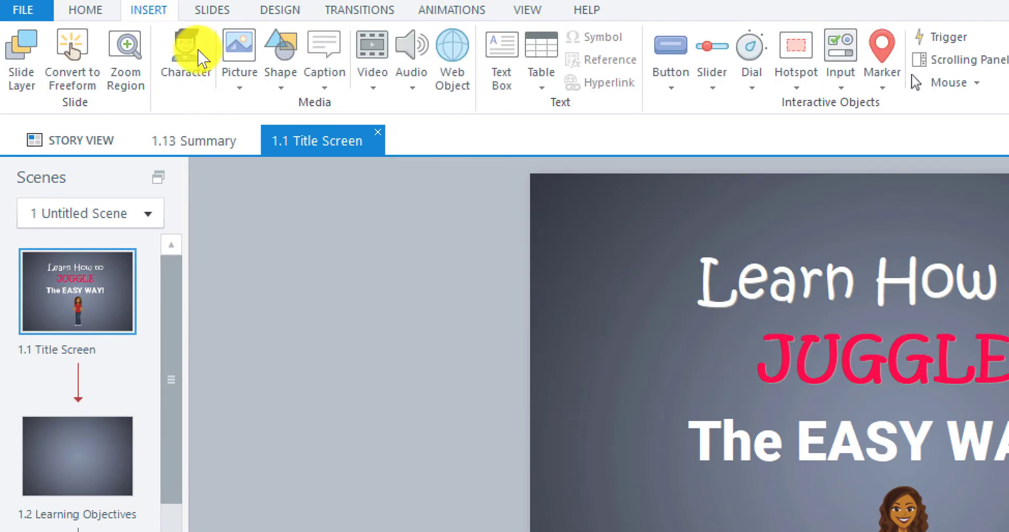
left_click(283, 85)
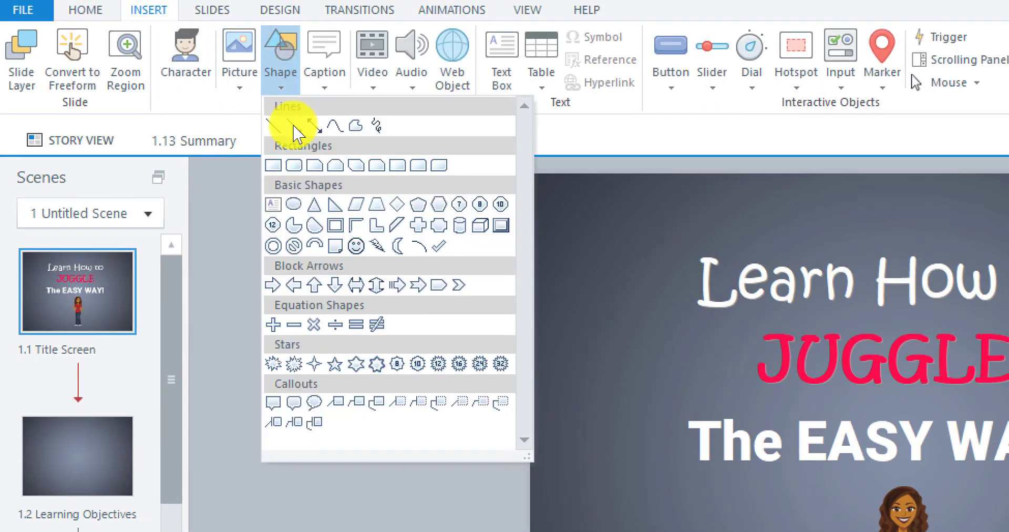
left_click(294, 204)
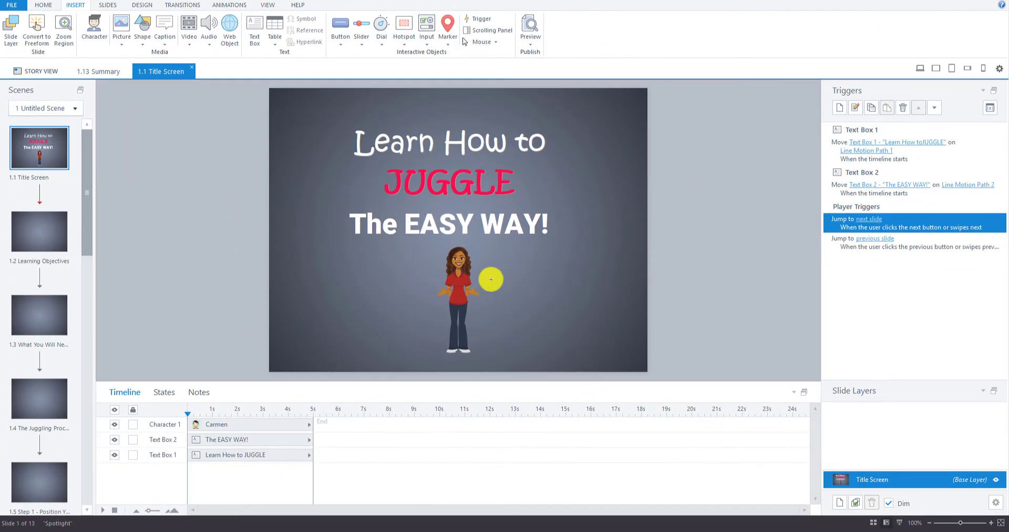
left_click_drag(491, 279, 505, 297)
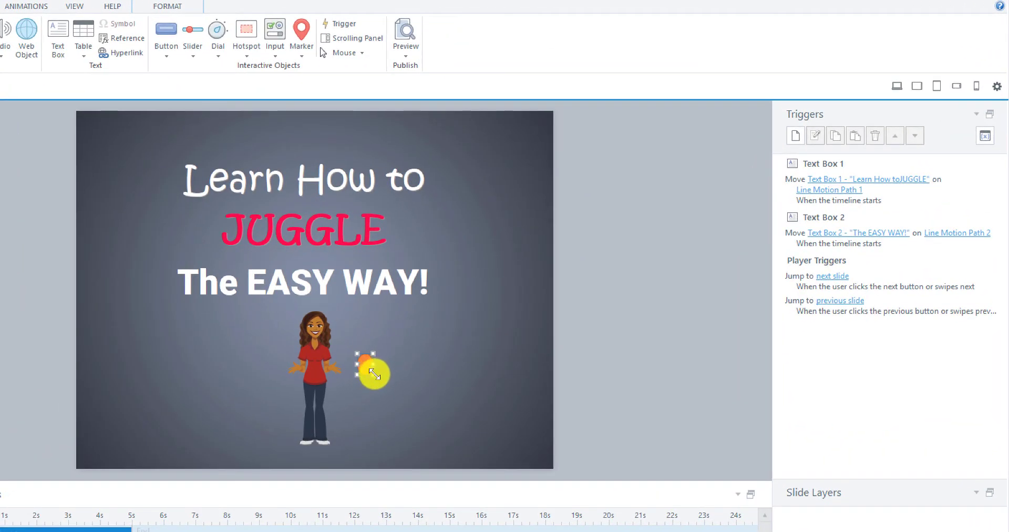
left_click_drag(374, 374, 378, 371)
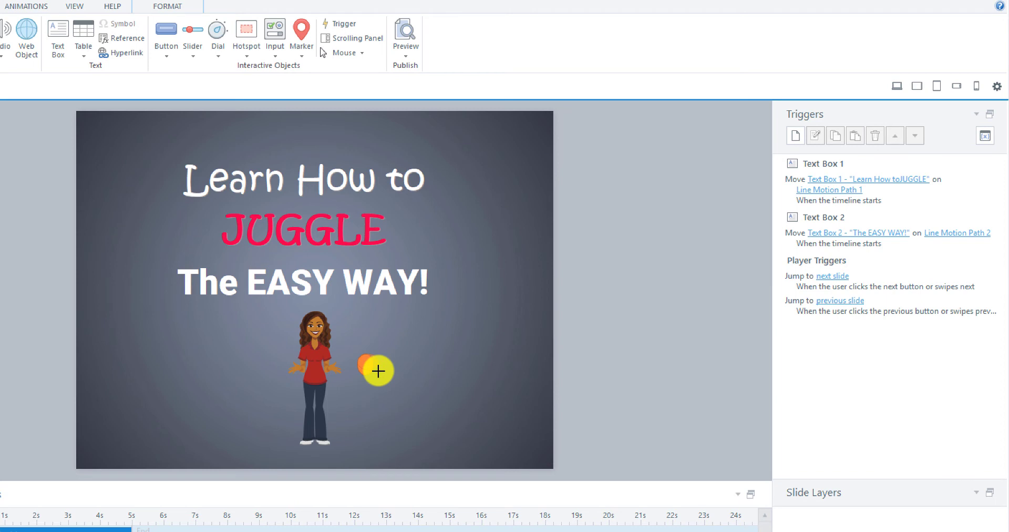
Move the orange ball onto the character's hand on the slide's right-hand side
left_click_drag(379, 371, 341, 364)
left_click(410, 387)
left_click(365, 362)
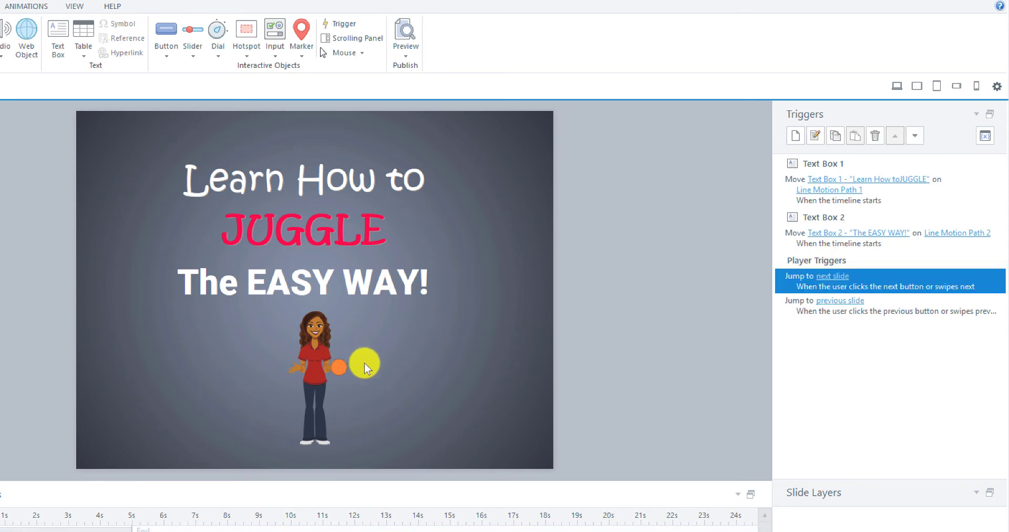
Move the orange ball away from the character's hand to the empty area just to her right
left_click(346, 367)
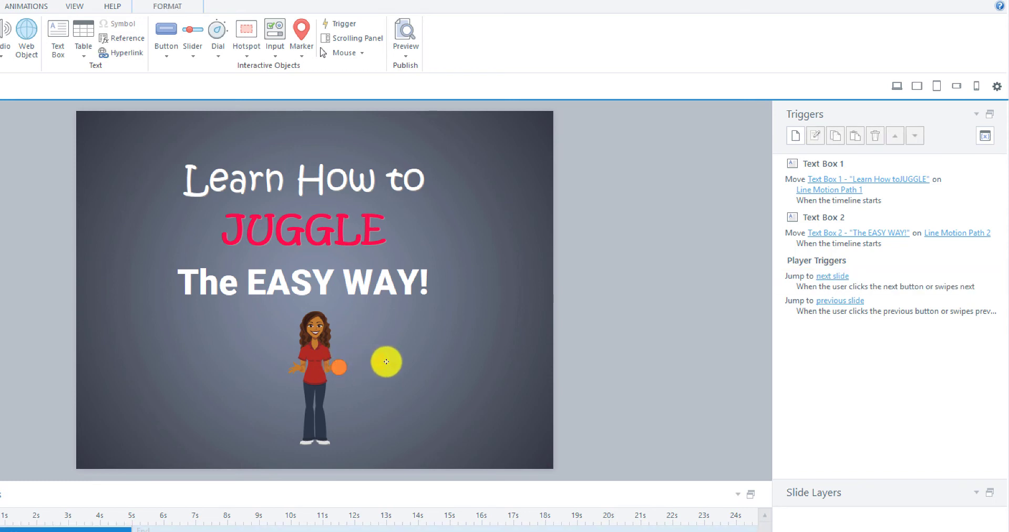
left_click_drag(387, 362, 383, 364)
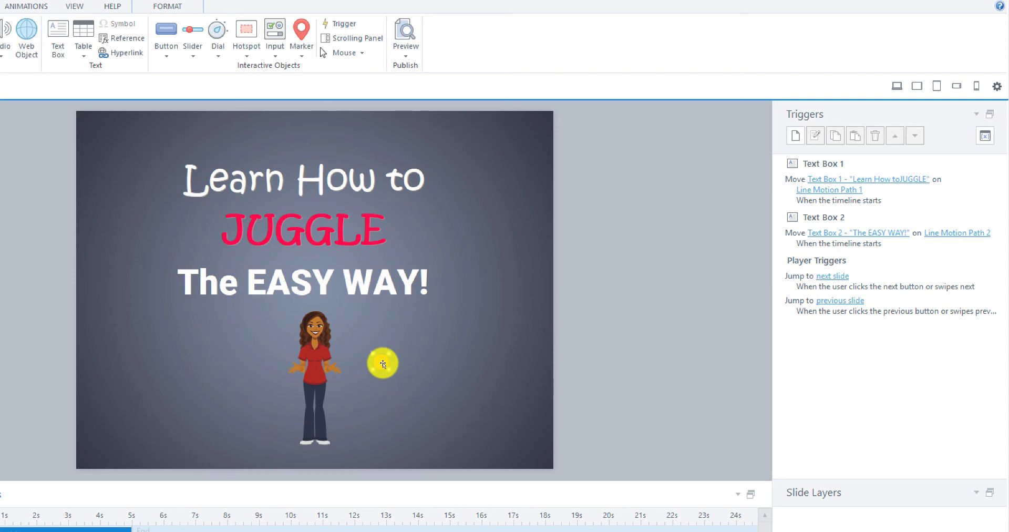
right_click(382, 363)
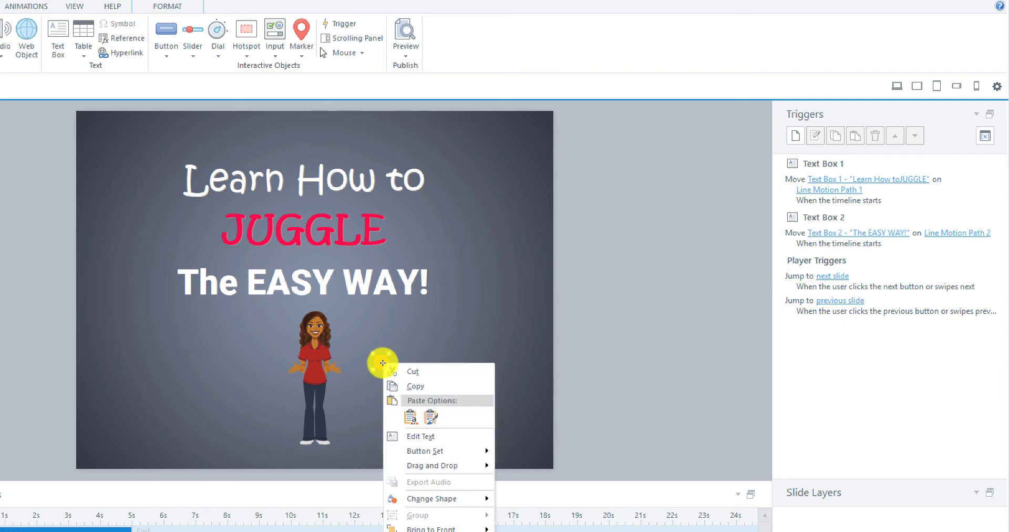
left_click(386, 362)
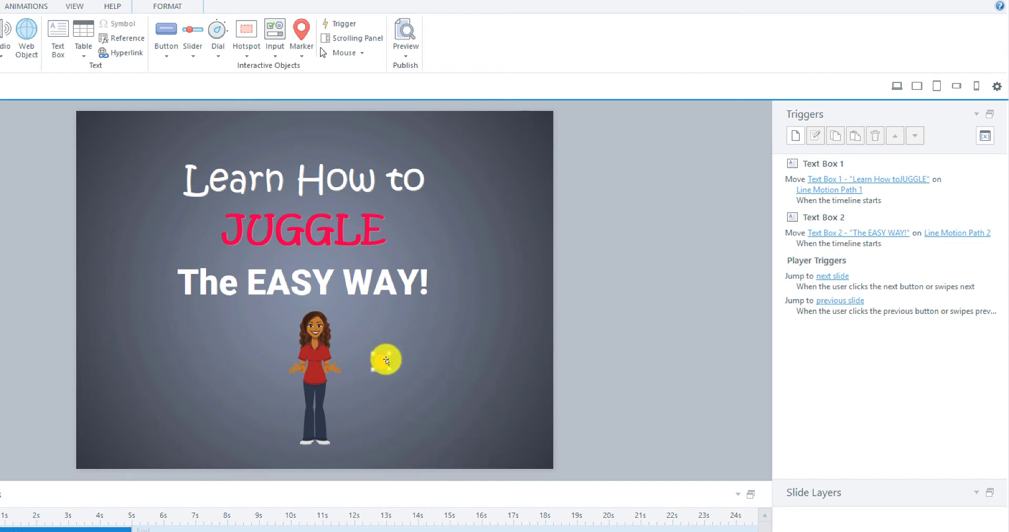
Paste two copies of the orange ball and spread the three balls out beside the character
left_click(413, 376)
key("ctrl+v")
left_click(420, 405)
key("ctrl+v")
mouse_move(390, 372)
left_mouse_down()
mouse_move(436, 356)
mouse_move(392, 369)
mouse_move(408, 377)
left_mouse_up()
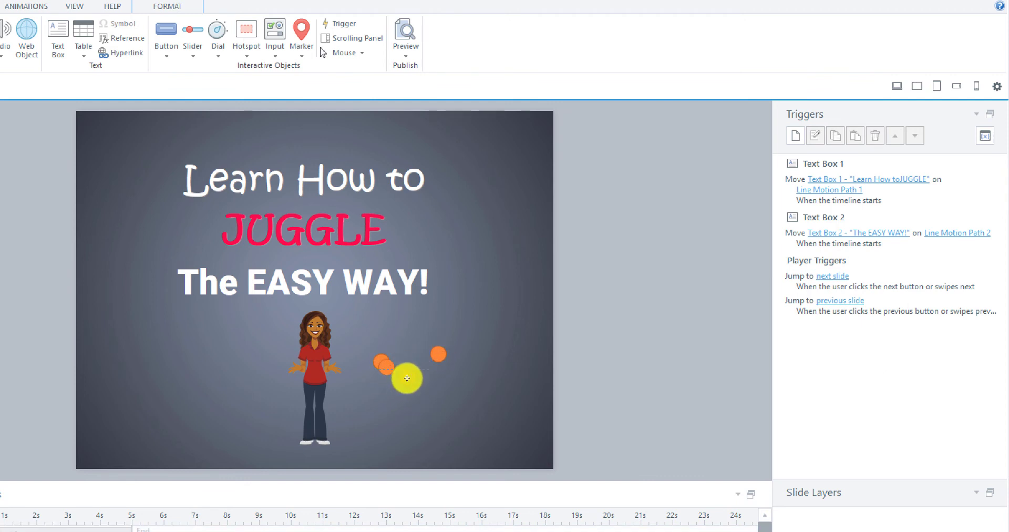
Apply the yellow shape style to the ball nearest the character and fill the lowest ball with light green
left_click(381, 361)
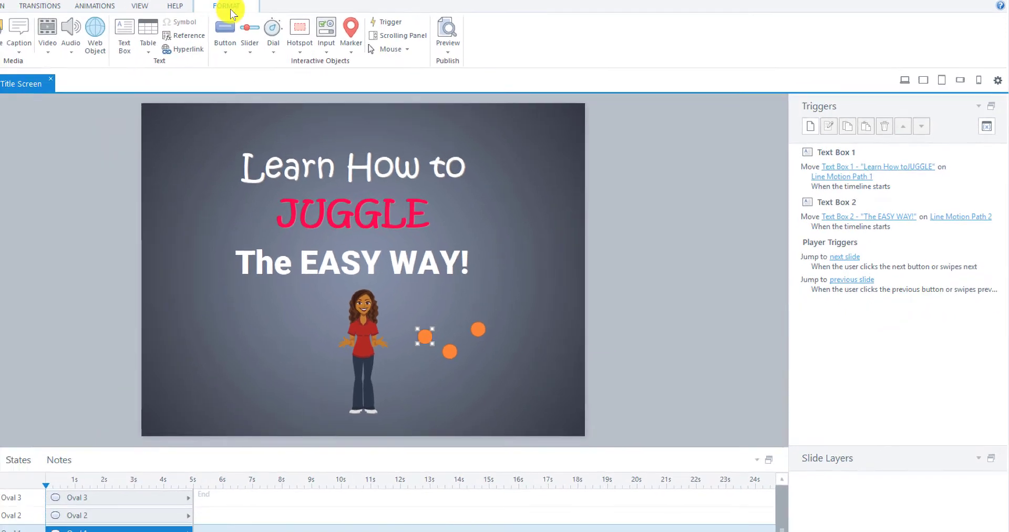
left_click(231, 11)
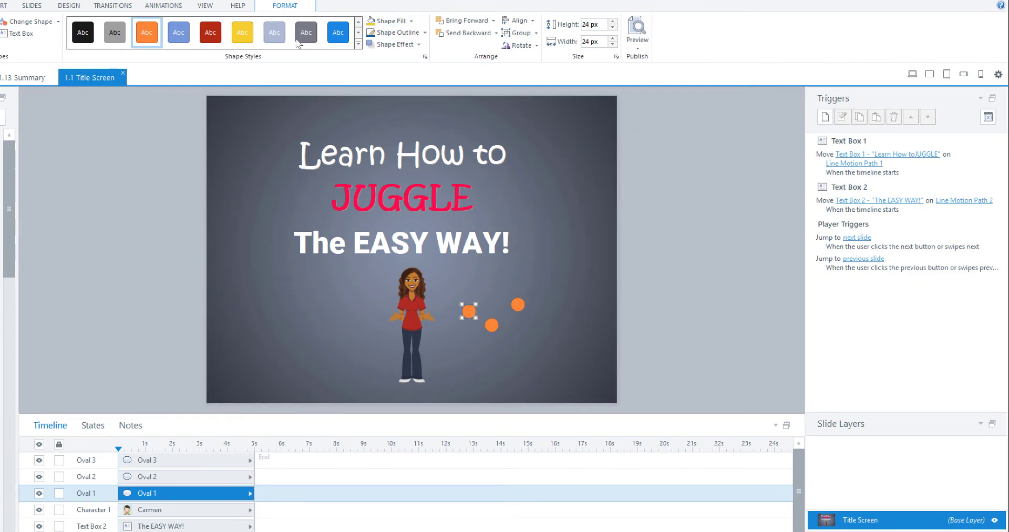
left_click(244, 34)
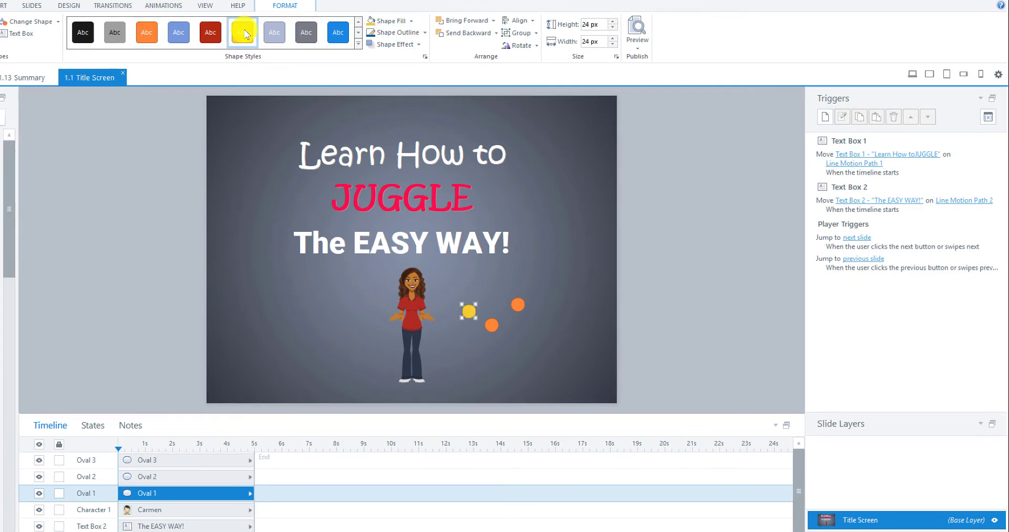
left_click(493, 326)
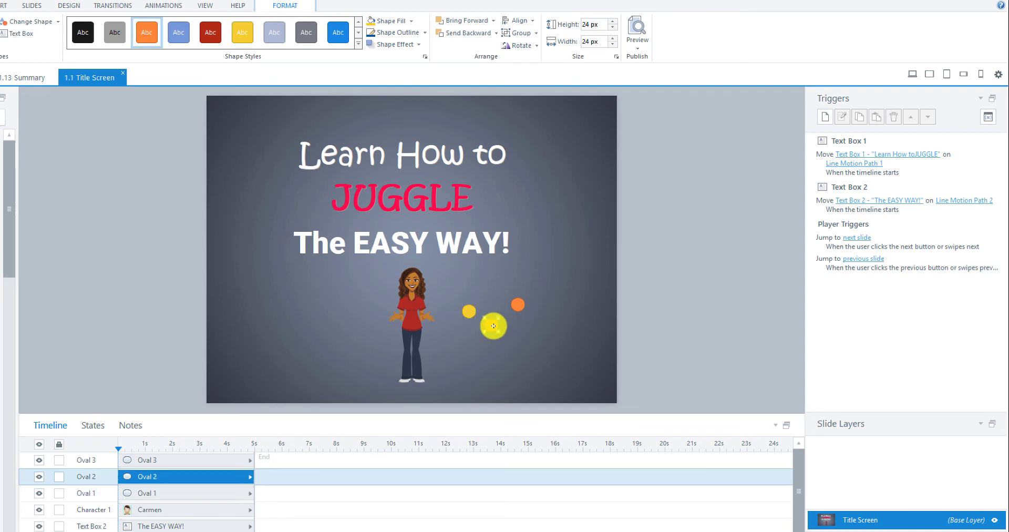
left_click(411, 22)
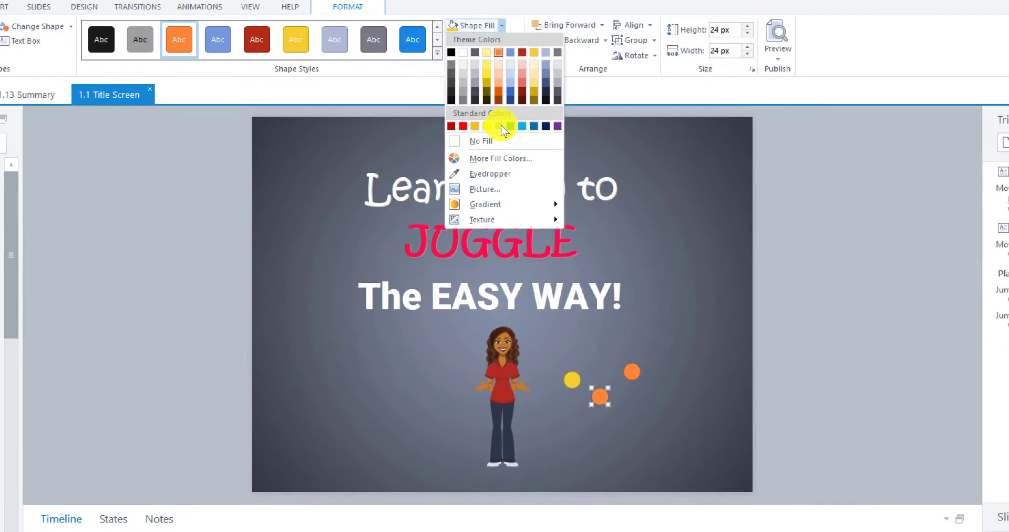
left_click(411, 104)
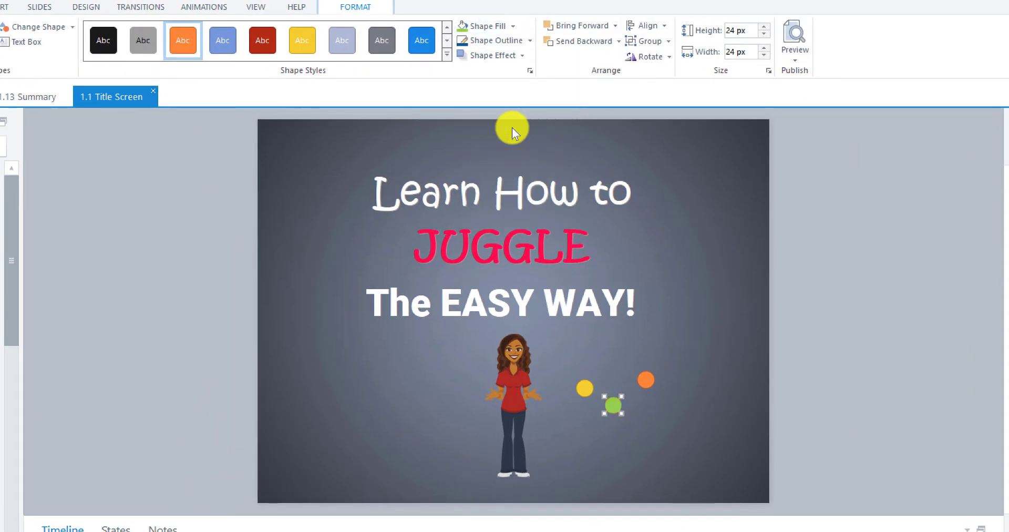
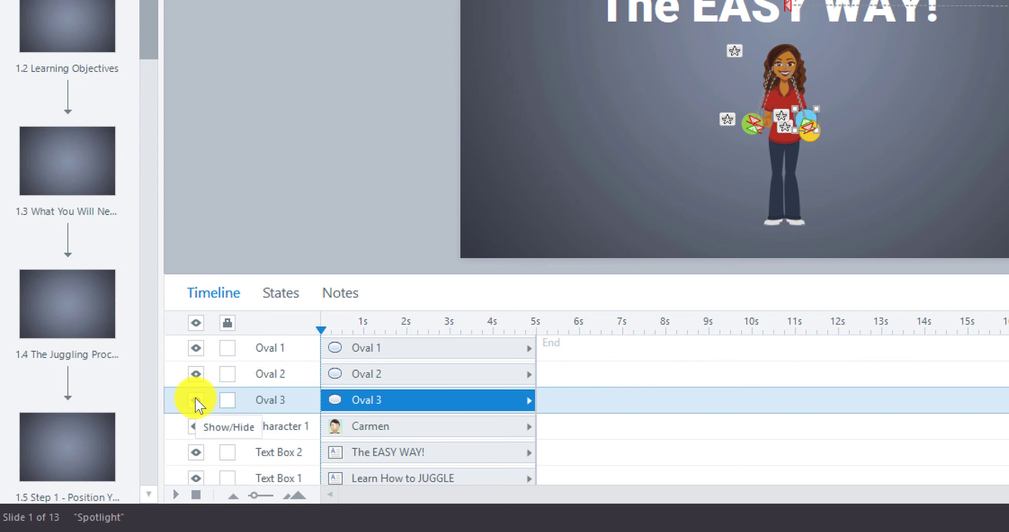
Hide Oval 2 on the slide and show it again to identify which ball it is
left_click(197, 375)
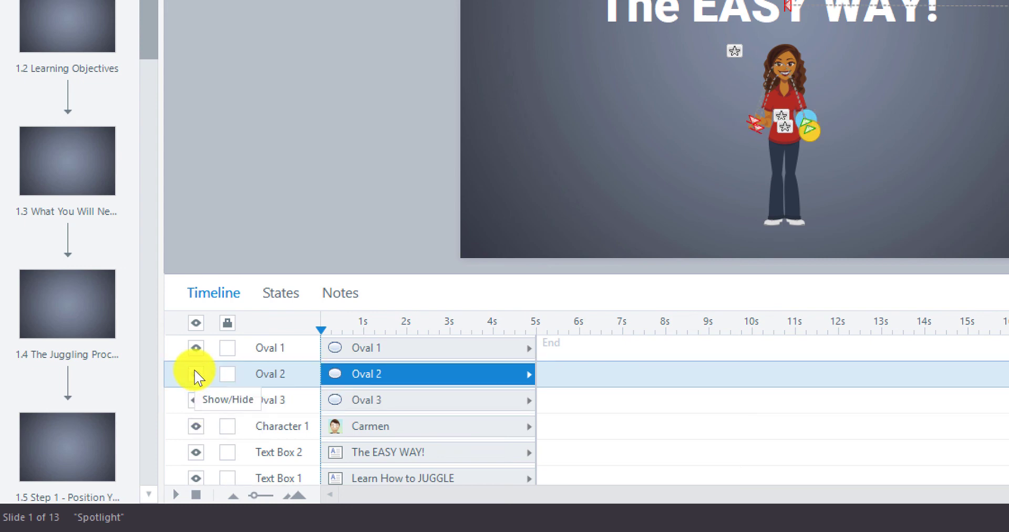
left_click(196, 374)
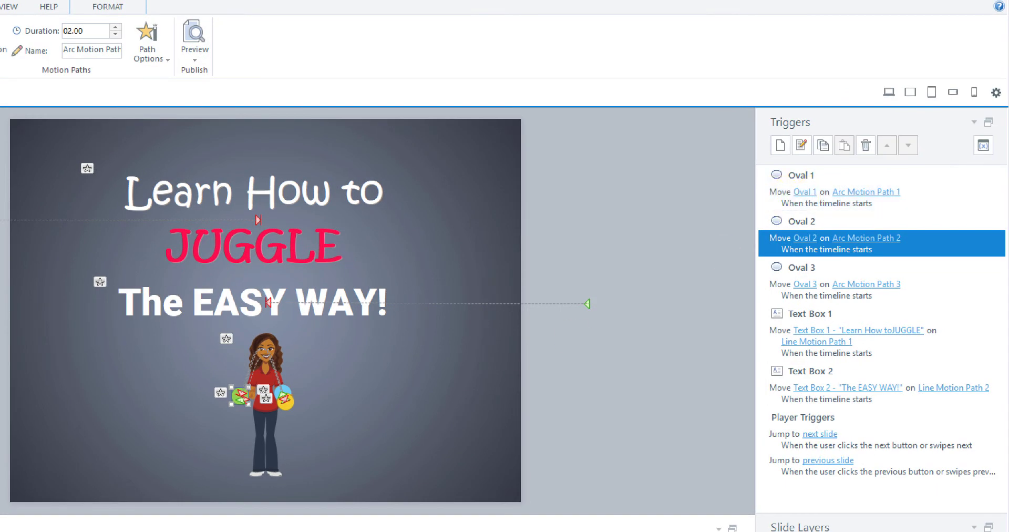
Review the motion path triggers of Oval 1, Oval 2 and Oval 3, and preview the title slide
left_click(925, 198)
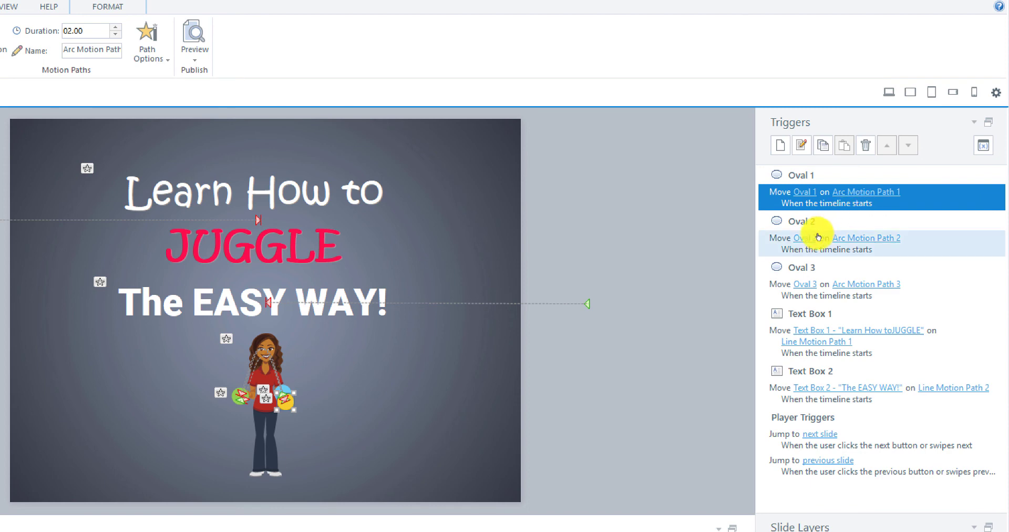
left_click(804, 251)
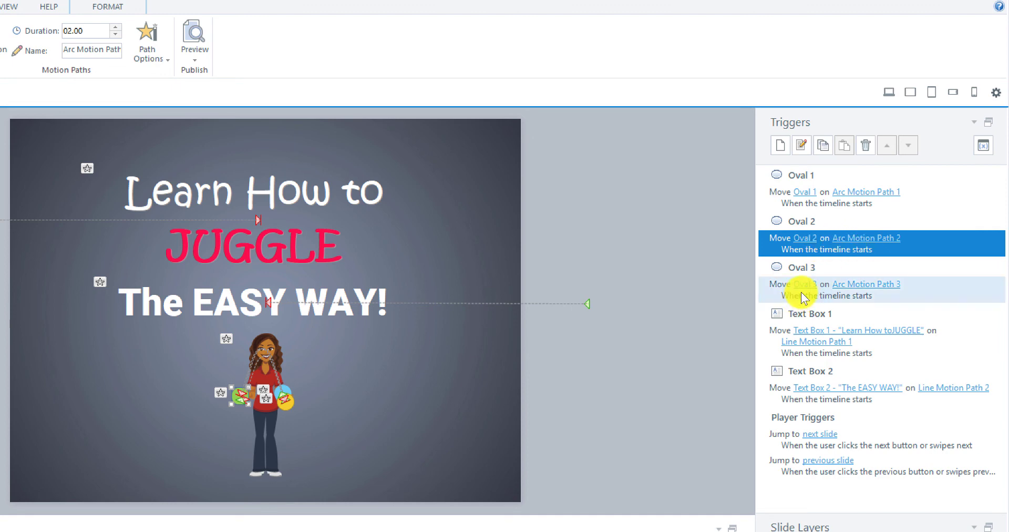
left_click(858, 293)
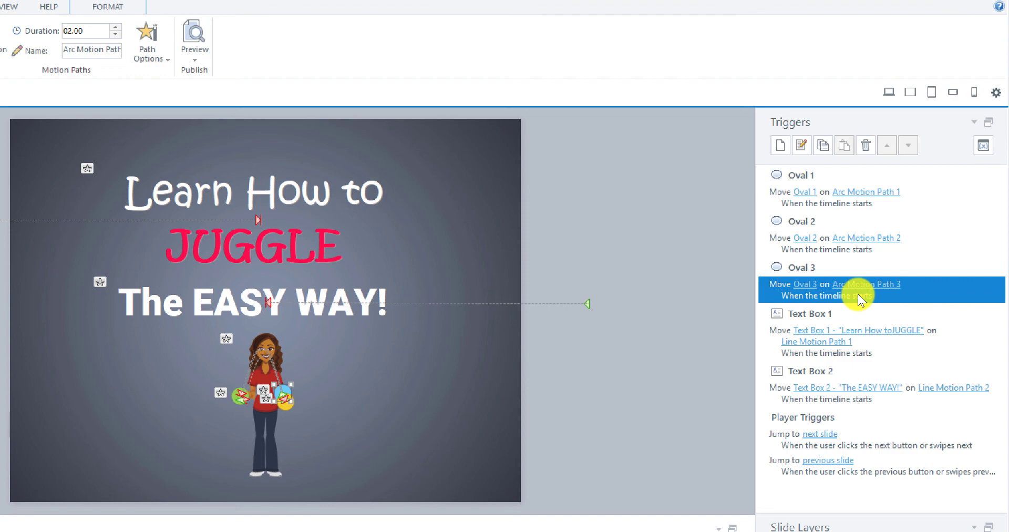
left_click(193, 42)
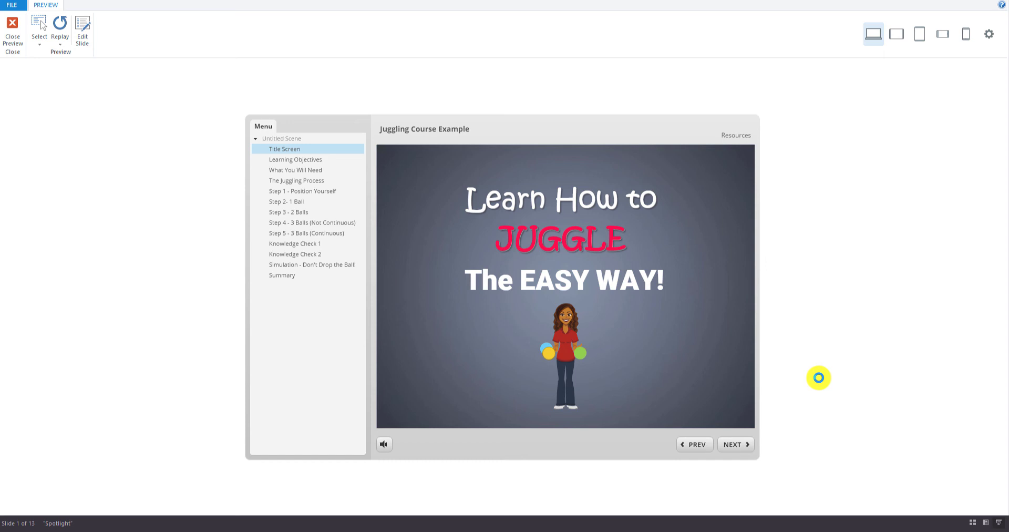
left_click(19, 24)
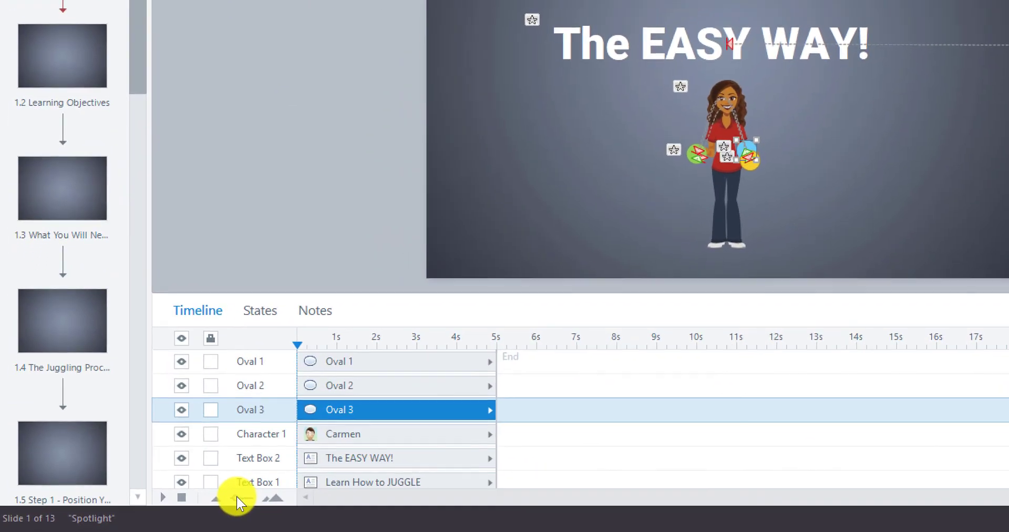
Create three cue points on the title slide's timeline at 1, 2 and 3 seconds
left_click(151, 513)
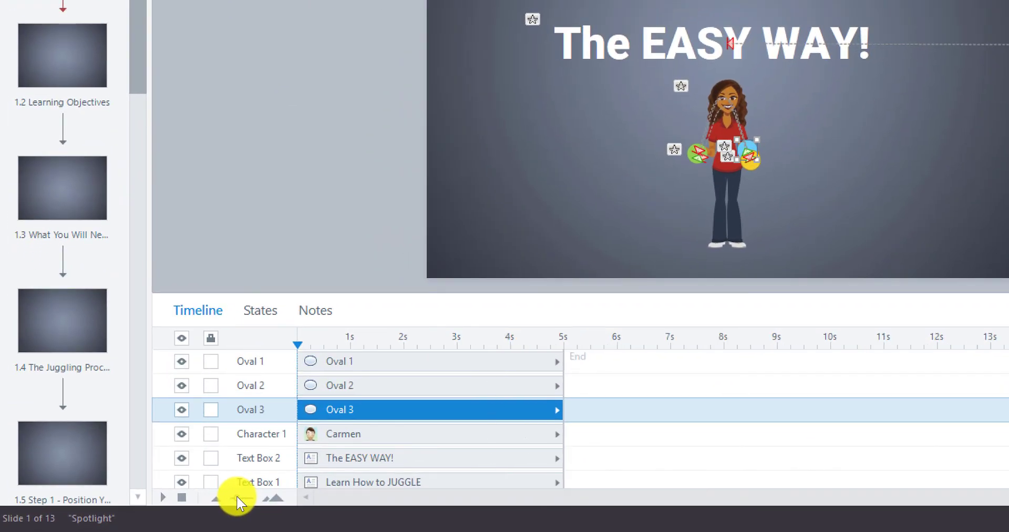
left_click_drag(237, 496, 247, 494)
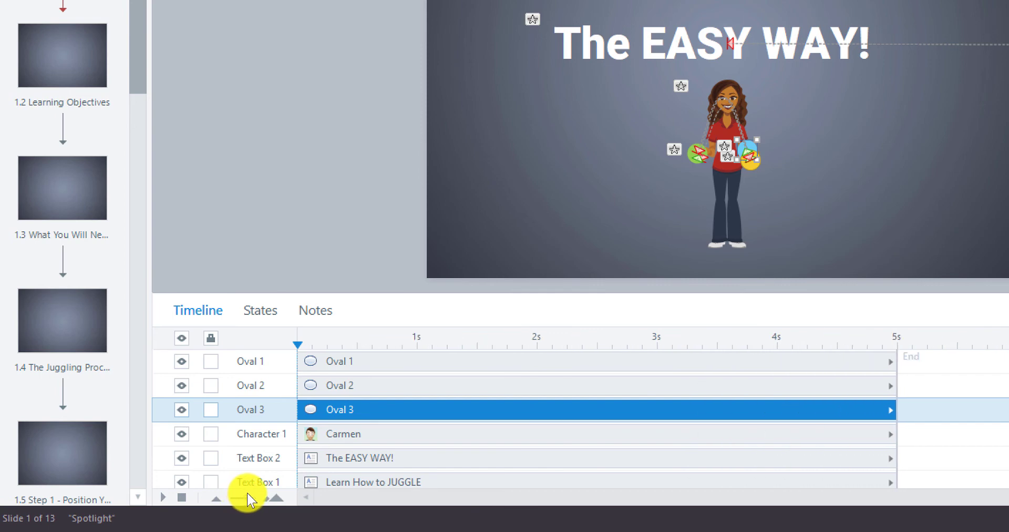
left_click(346, 361)
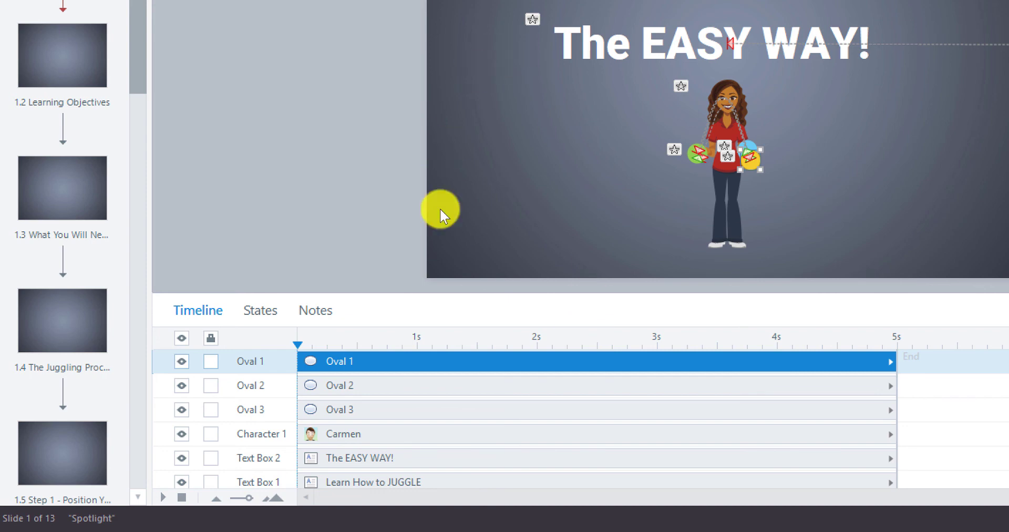
left_click(416, 345)
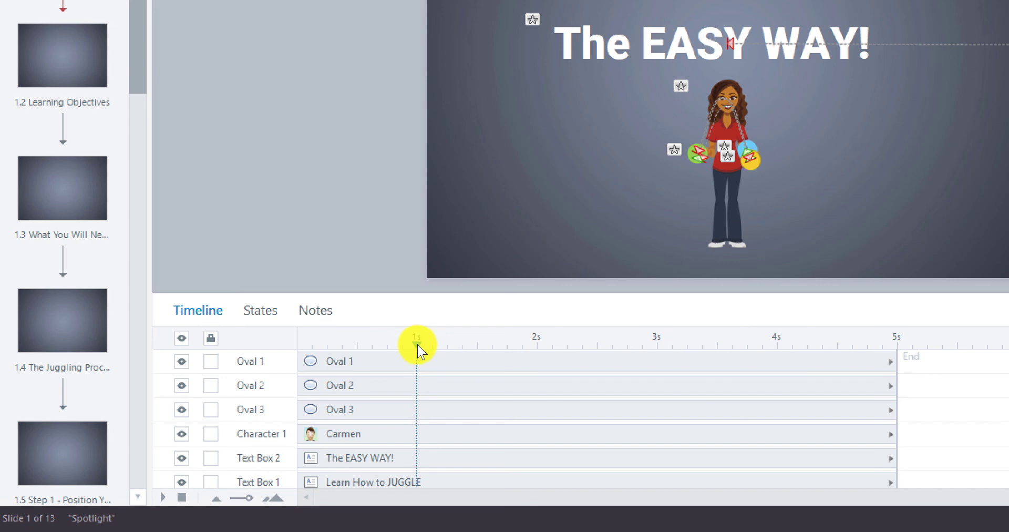
right_click(417, 346)
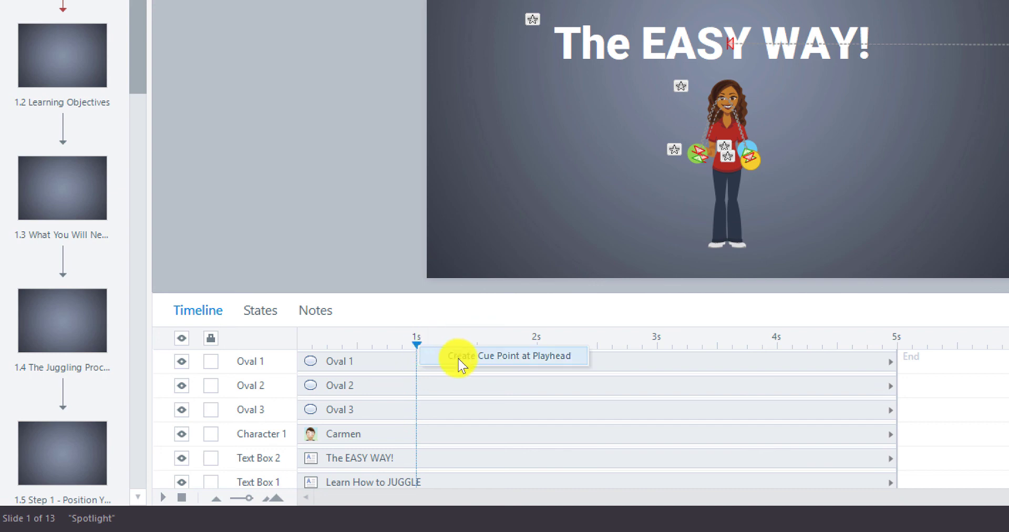
left_click(419, 344)
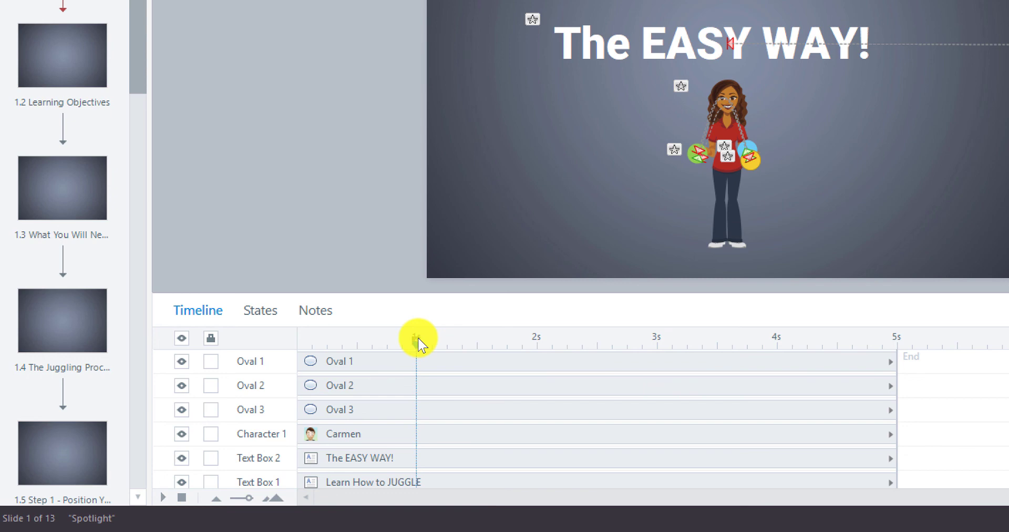
left_click(537, 344)
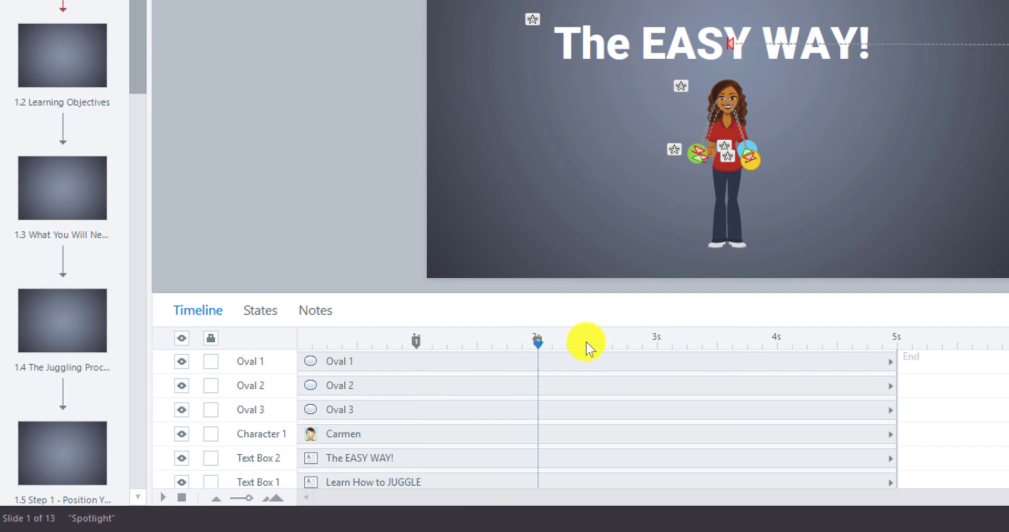
left_click(658, 350)
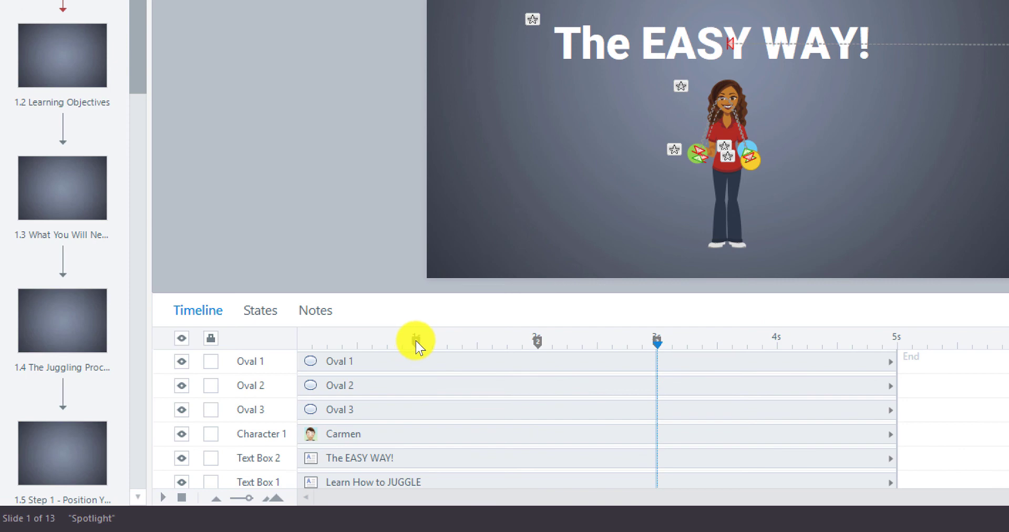
Move cue points 1, 2 and 3 on the timeline to 0.5, 1 and 1.5 seconds
left_click_drag(414, 345, 357, 346)
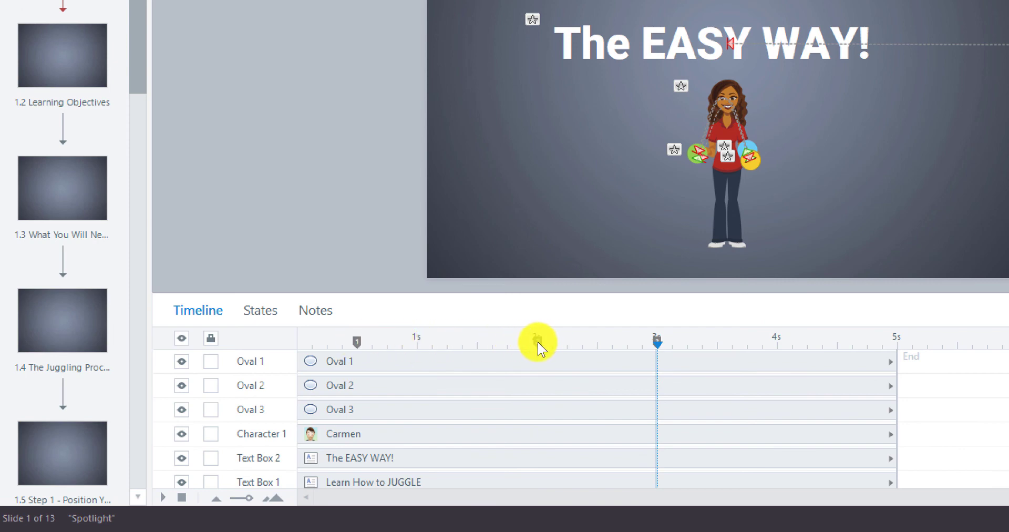
left_click_drag(531, 343, 418, 346)
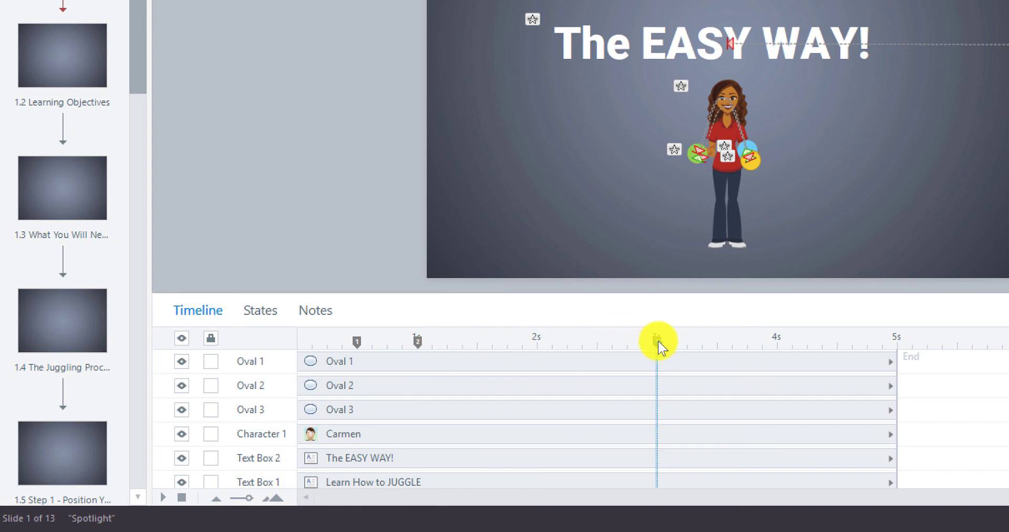
left_click_drag(657, 338, 540, 343)
left_click(694, 342)
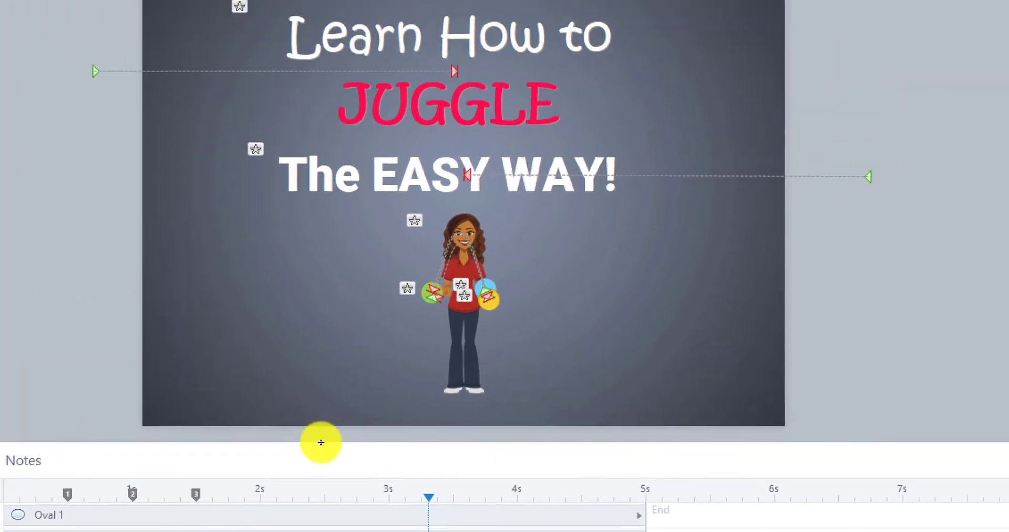
left_click(703, 293)
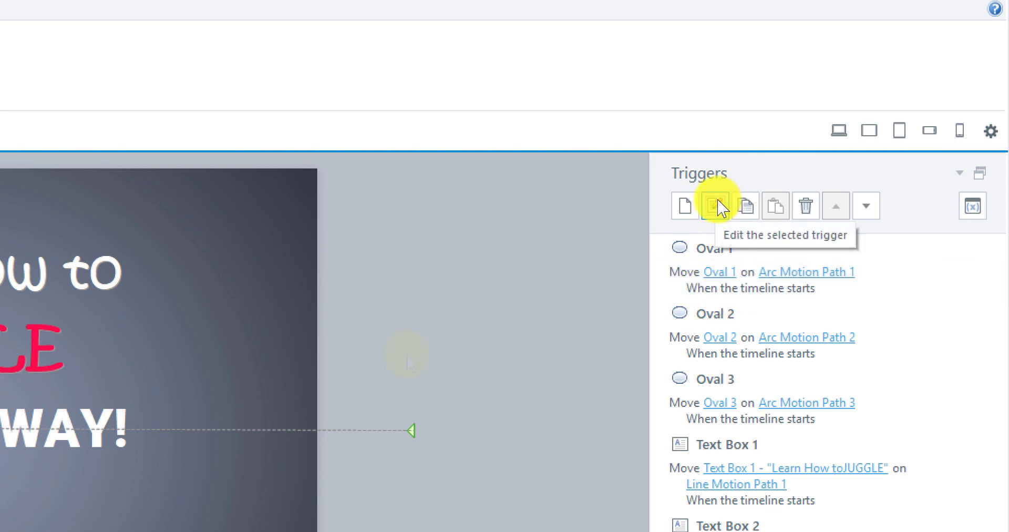
Change the Oval 1 trigger so it moves on Arc Motion Path 1 when the timeline reaches cue point #1 (0.5s)
left_click(678, 284)
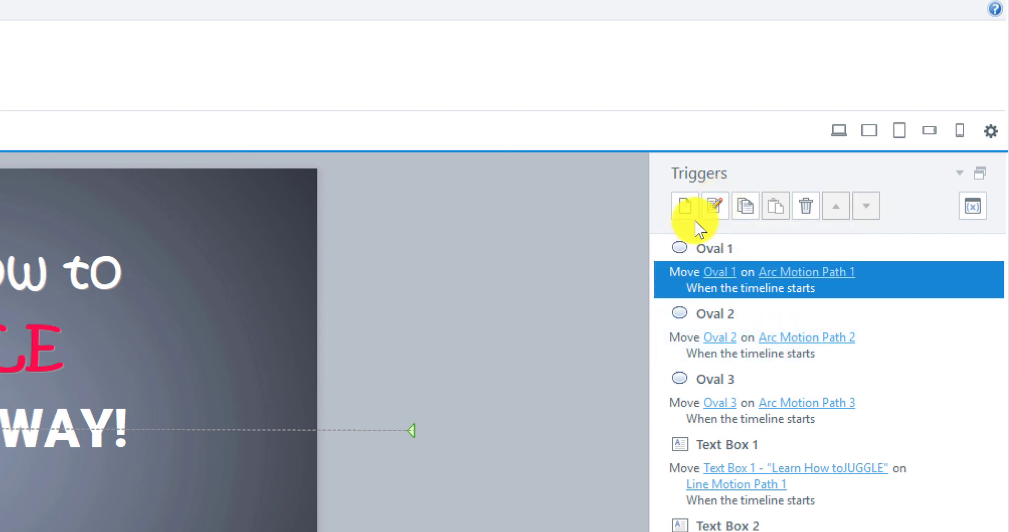
left_click(714, 207)
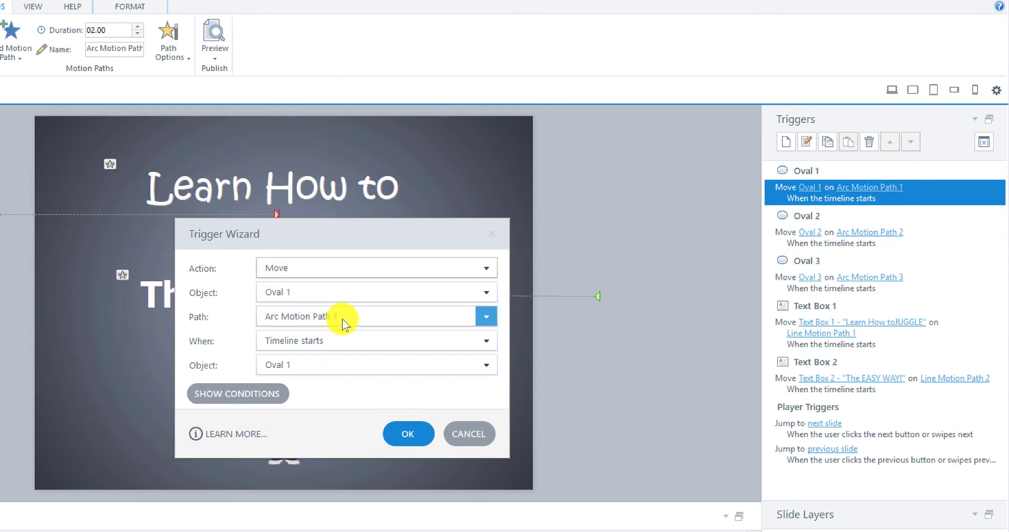
left_click(487, 340)
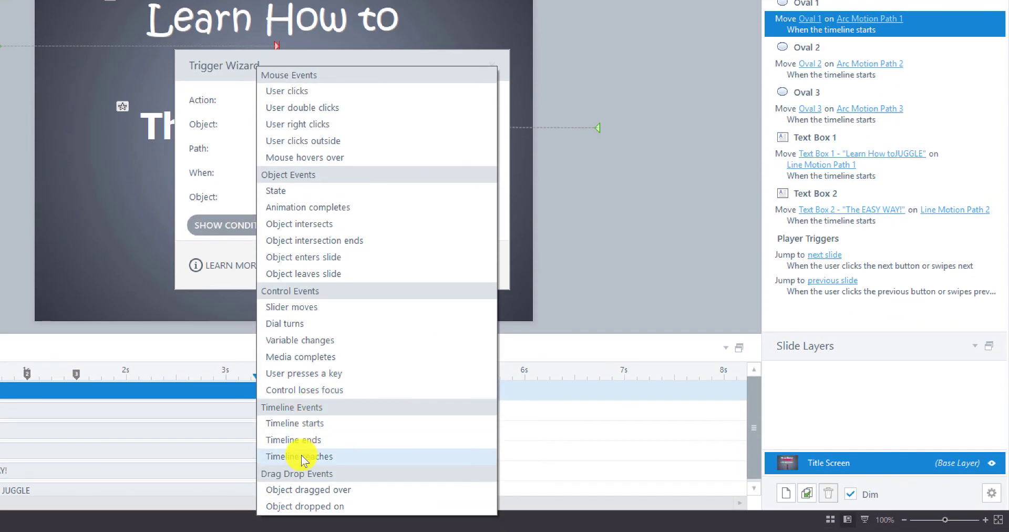
left_click(301, 455)
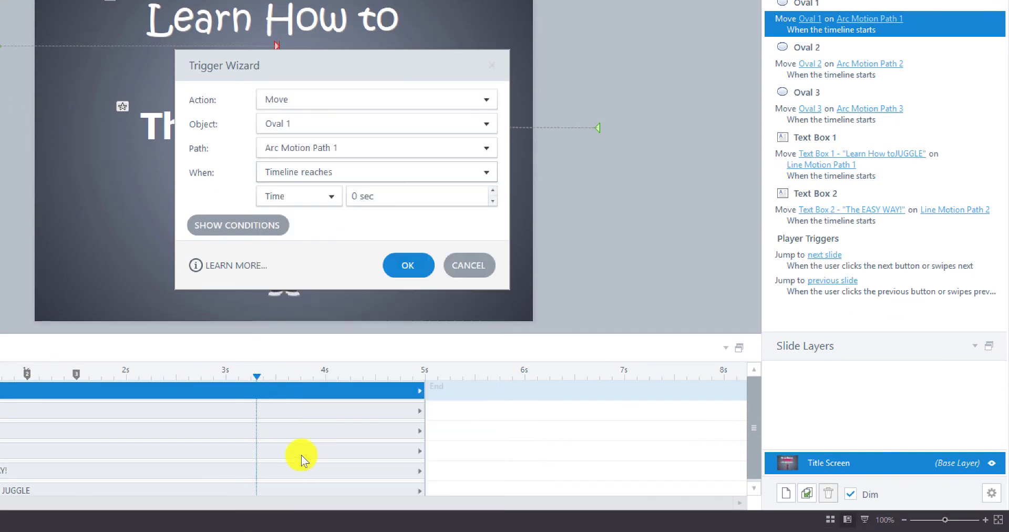
left_click(363, 198)
left_click(334, 198)
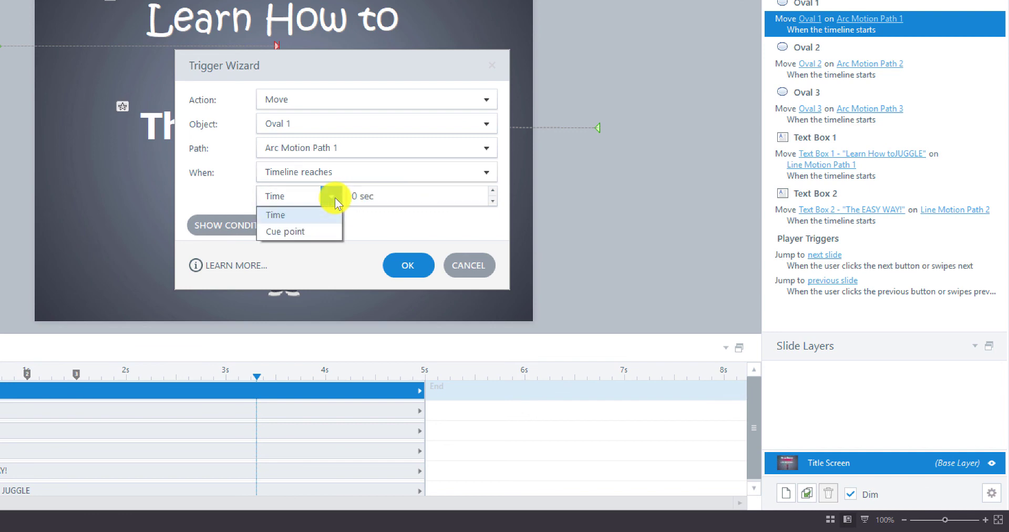
left_click(298, 232)
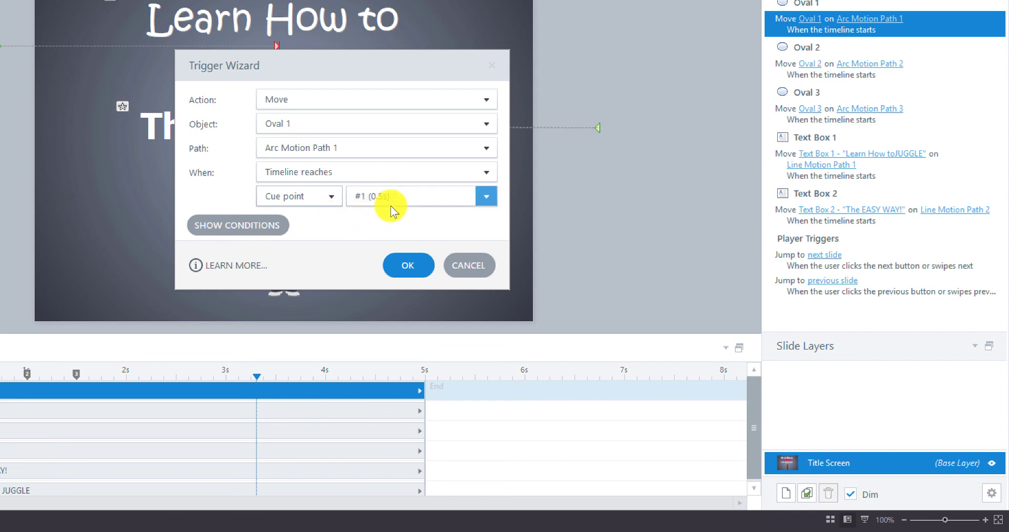
left_click(421, 265)
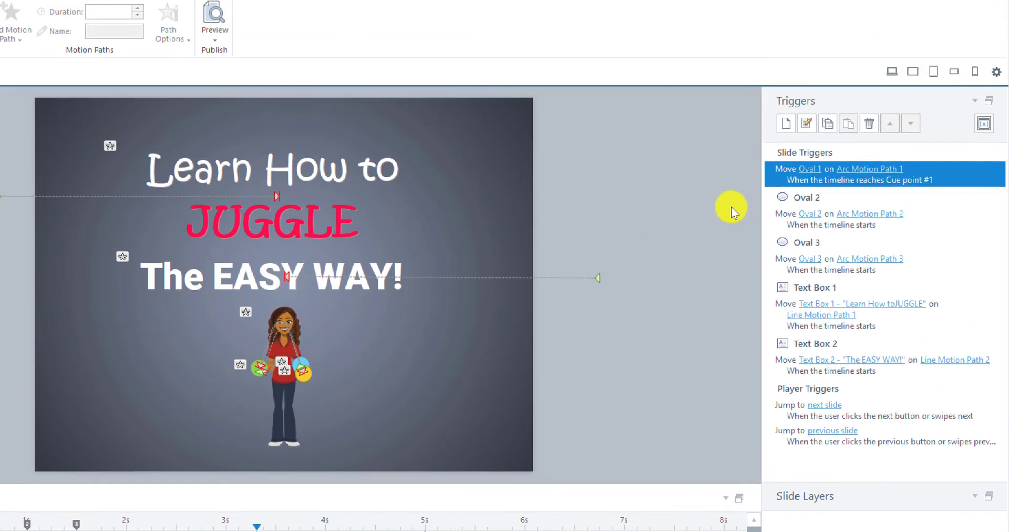
Change the Oval 2 trigger so it moves on Arc Motion Path 2 when the timeline reaches cue point #2 (1.01s)
left_click(790, 221)
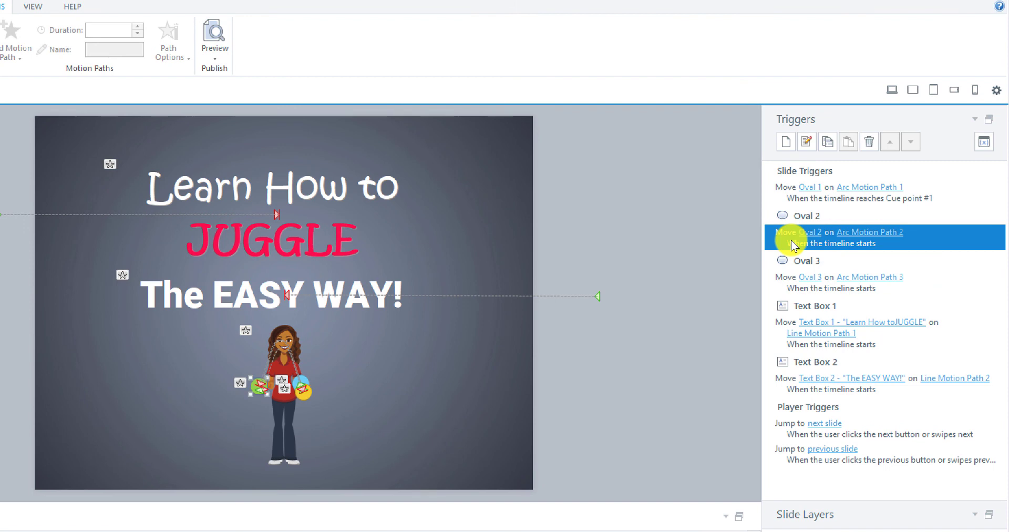
left_click(806, 141)
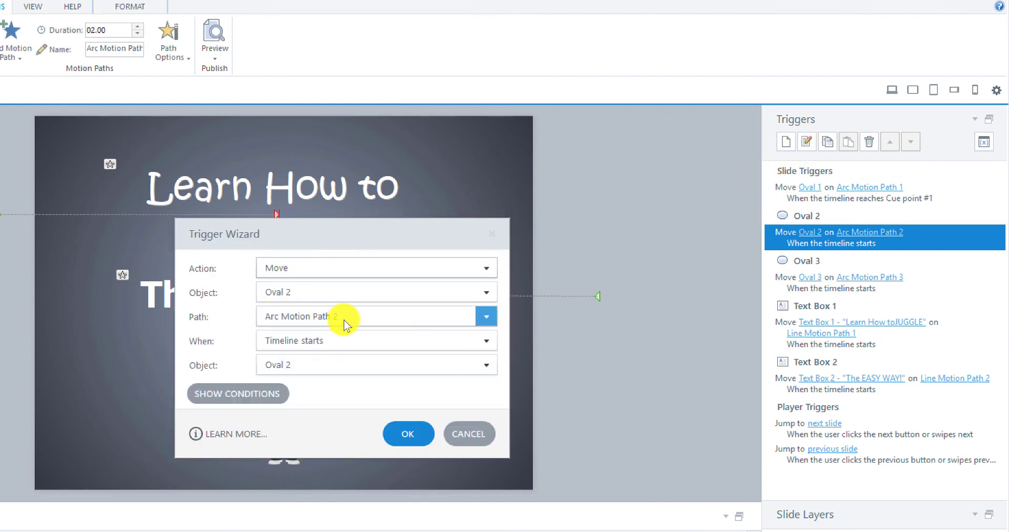
left_click(486, 341)
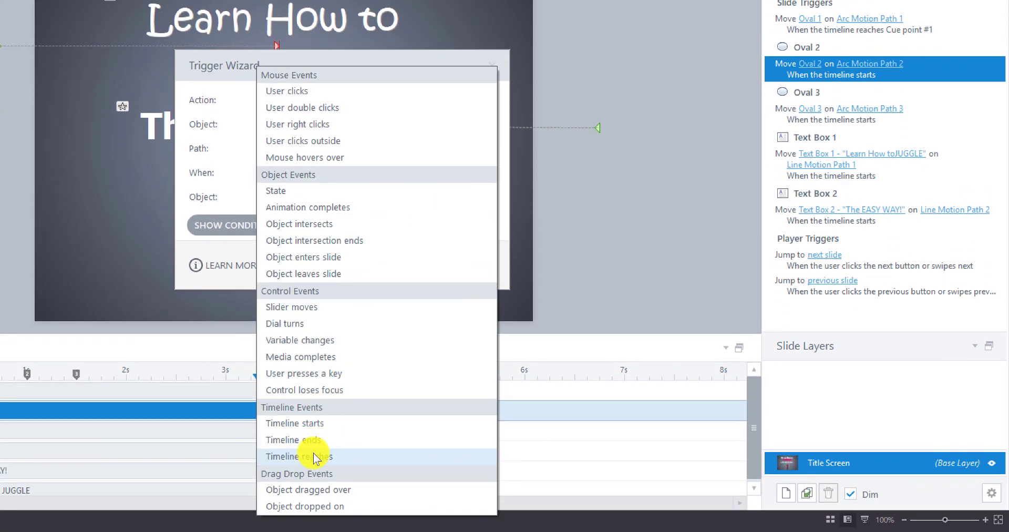
left_click(313, 456)
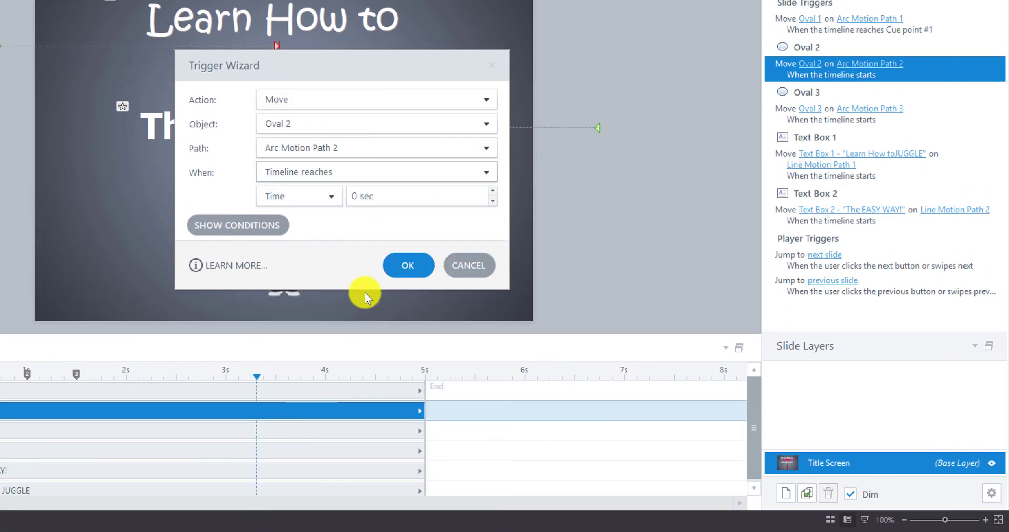
left_click(330, 196)
left_click(298, 234)
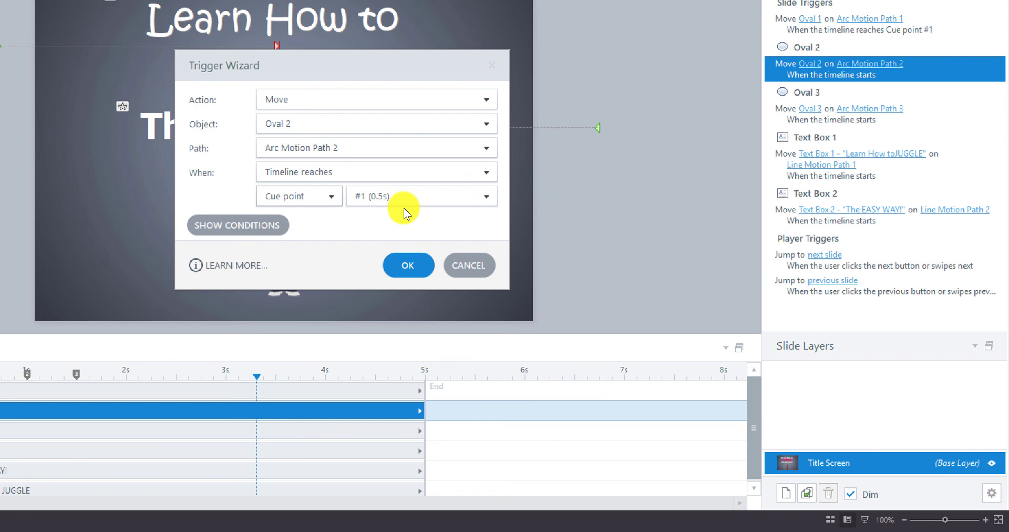
left_click(472, 196)
left_click(425, 232)
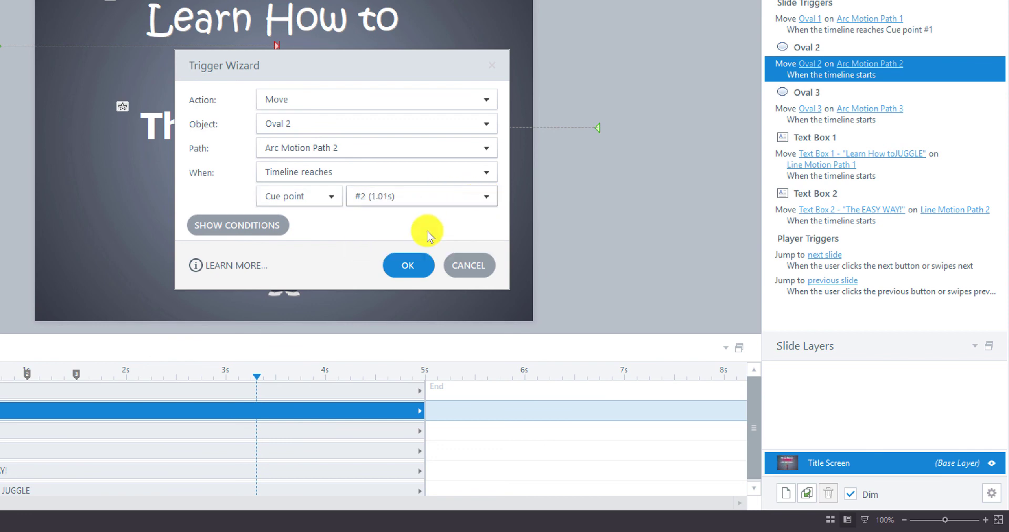
left_click(406, 267)
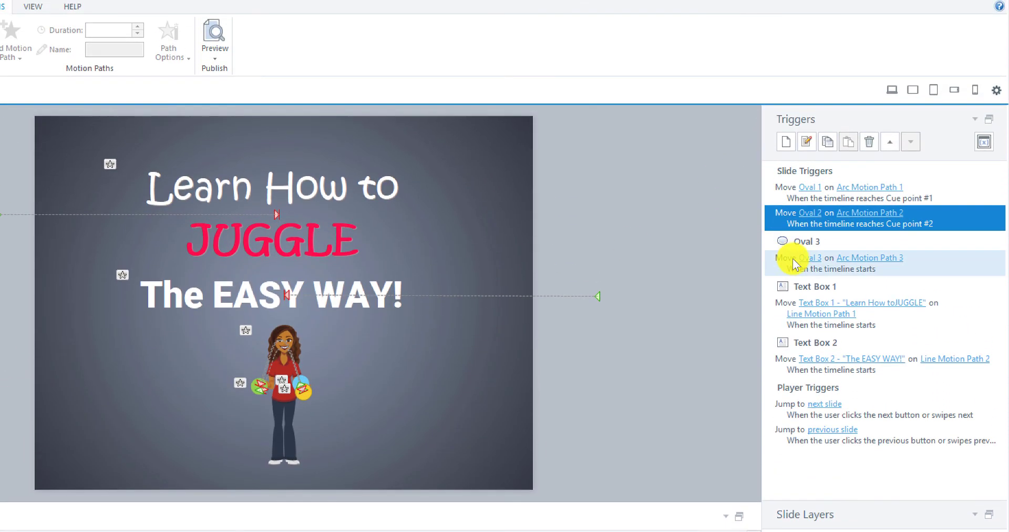
Change the Oval 3 trigger so it moves on Arc Motion Path 3 when the timeline reaches cue point #3 (1.5s)
left_click(792, 95)
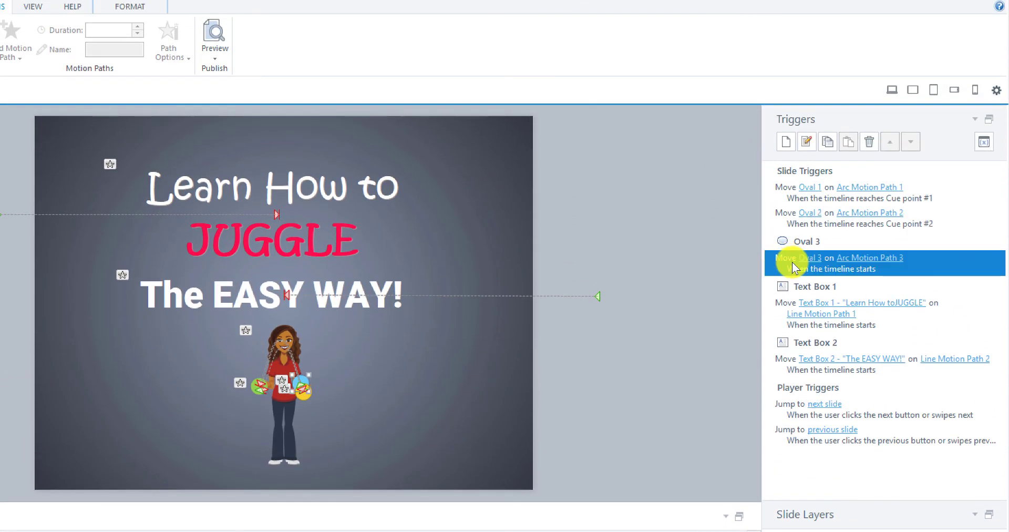
left_click(805, 142)
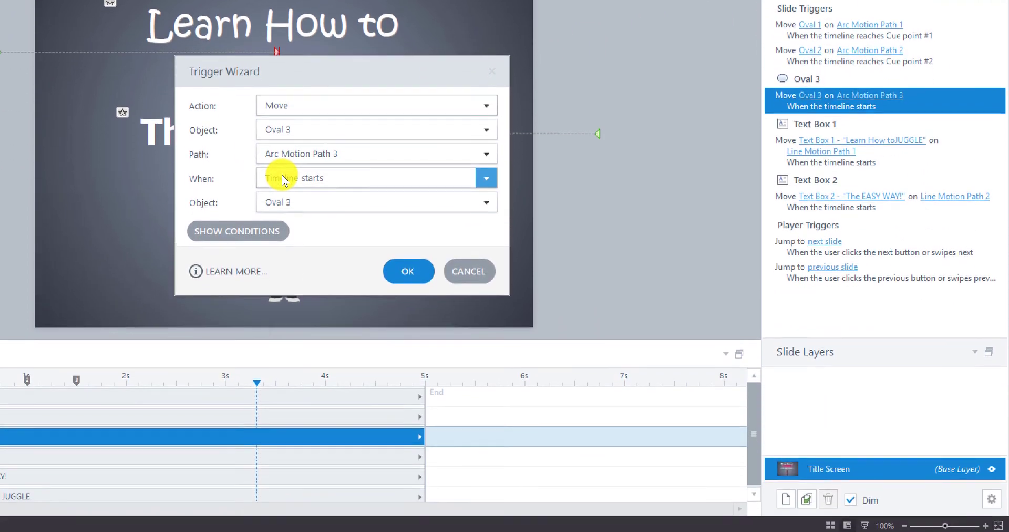
left_click(281, 179)
left_click(281, 455)
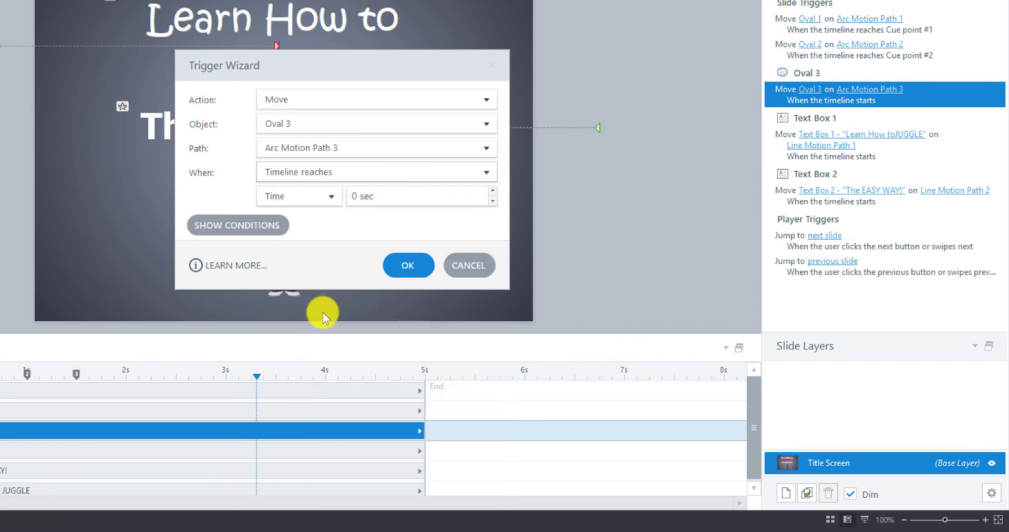
left_click(326, 202)
left_click(308, 233)
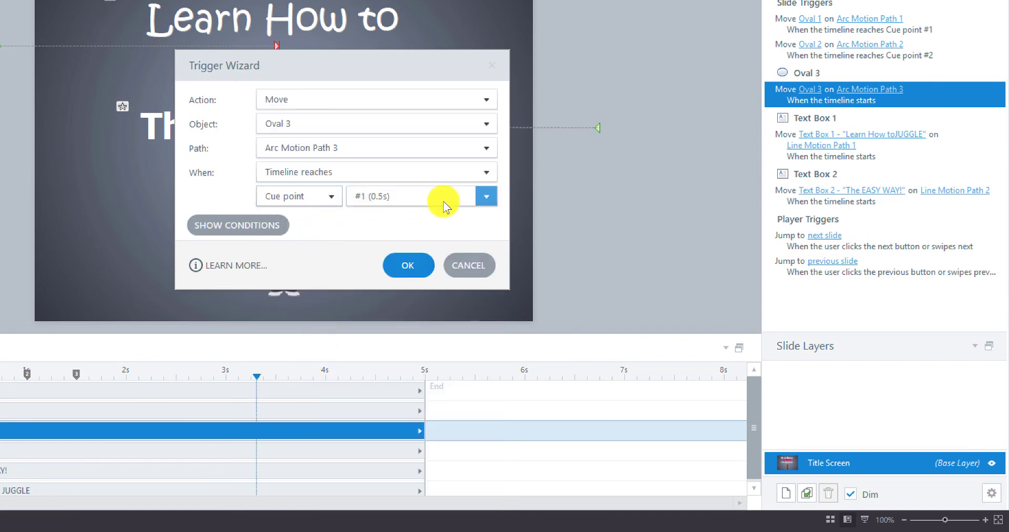
left_click(487, 197)
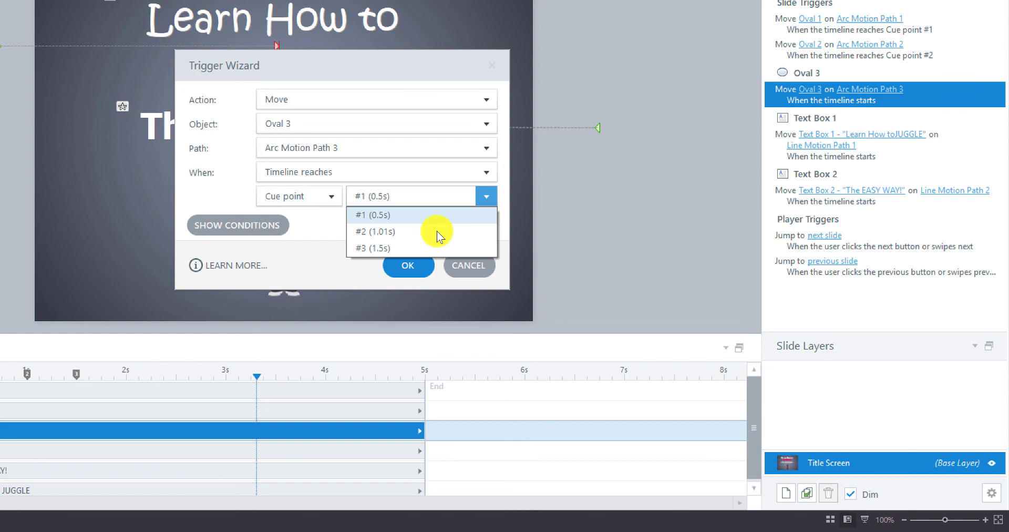
left_click(409, 247)
left_click(405, 265)
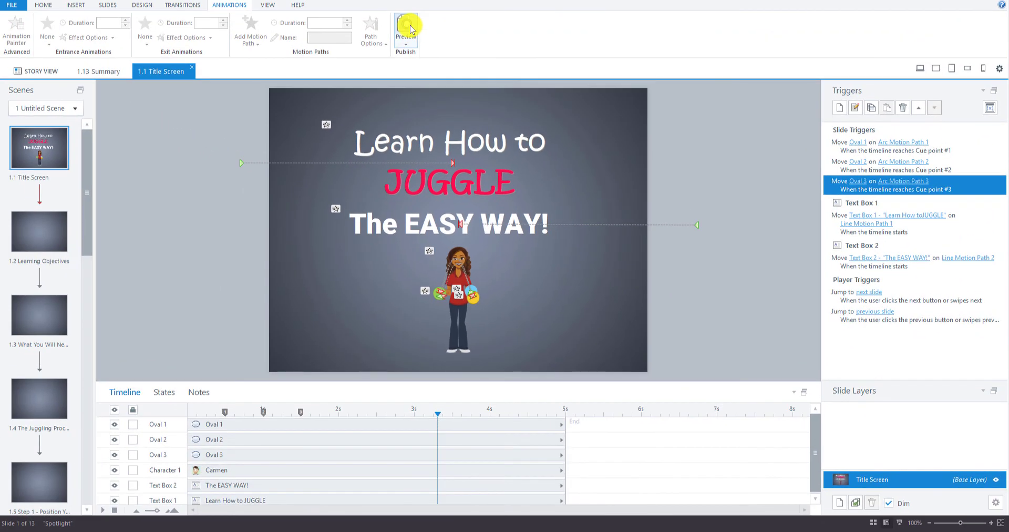
Preview the title slide to check the staggered movement of the three balls
left_click(407, 27)
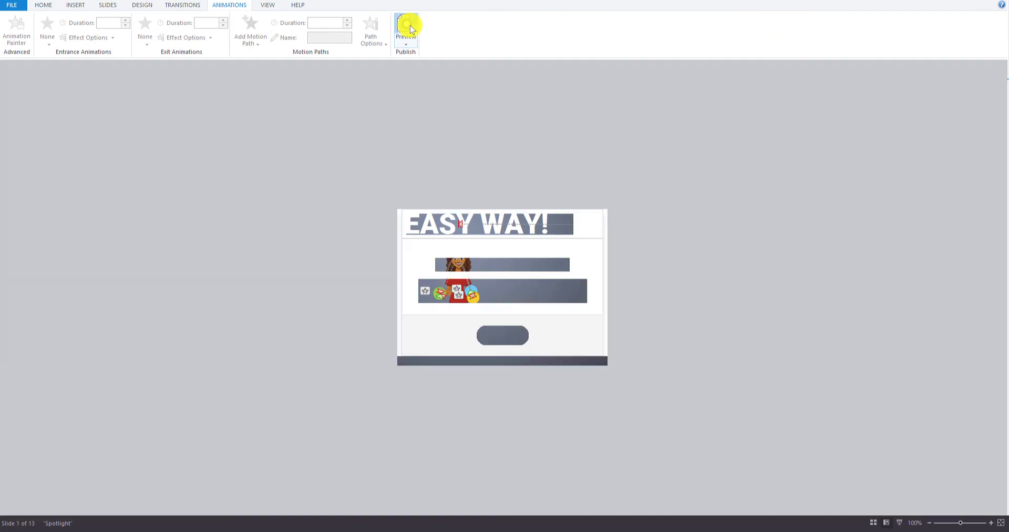